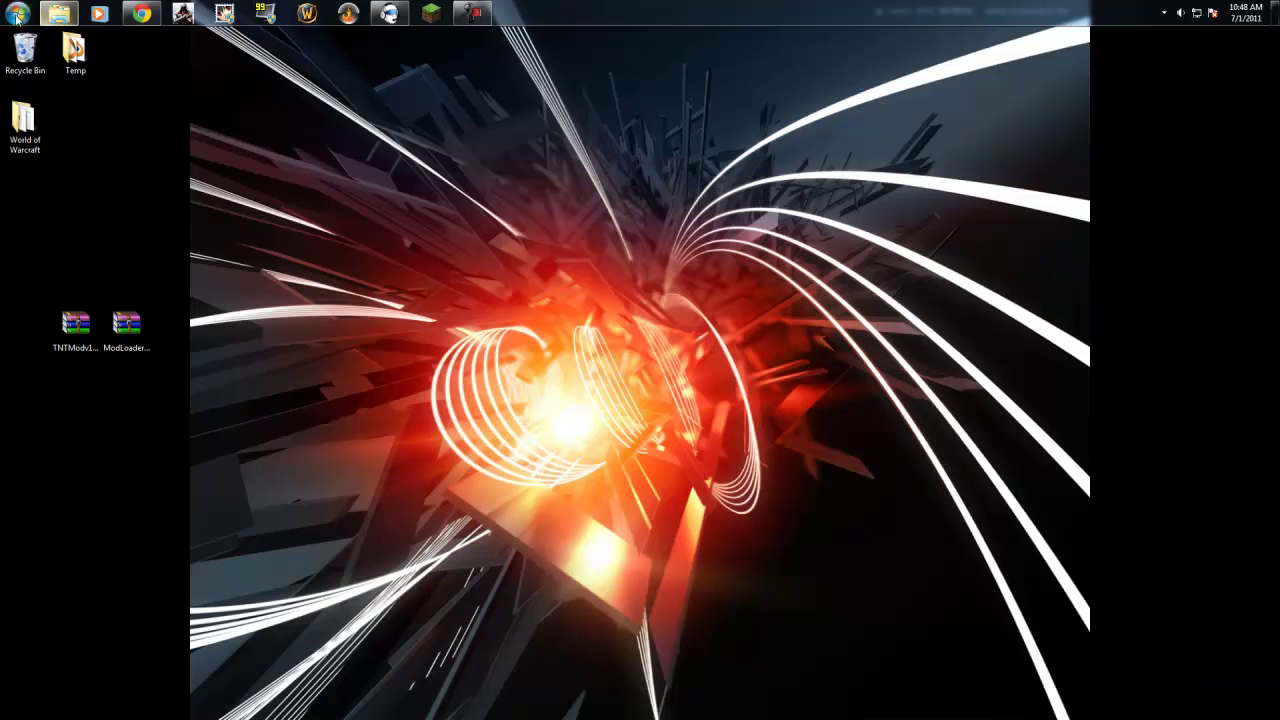
- Check the Start menu, then select the ModLoader and TNT mod archives on the desktop
click(17, 13)
click(428, 315)
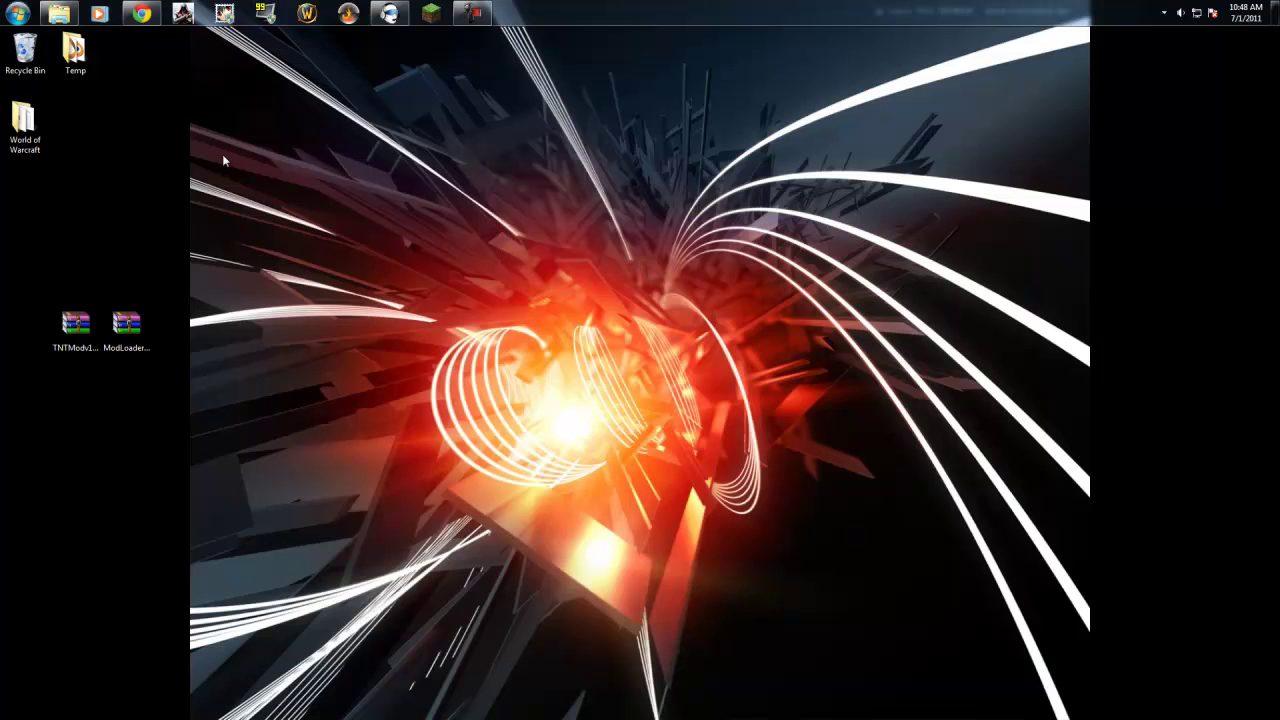
click(126, 325)
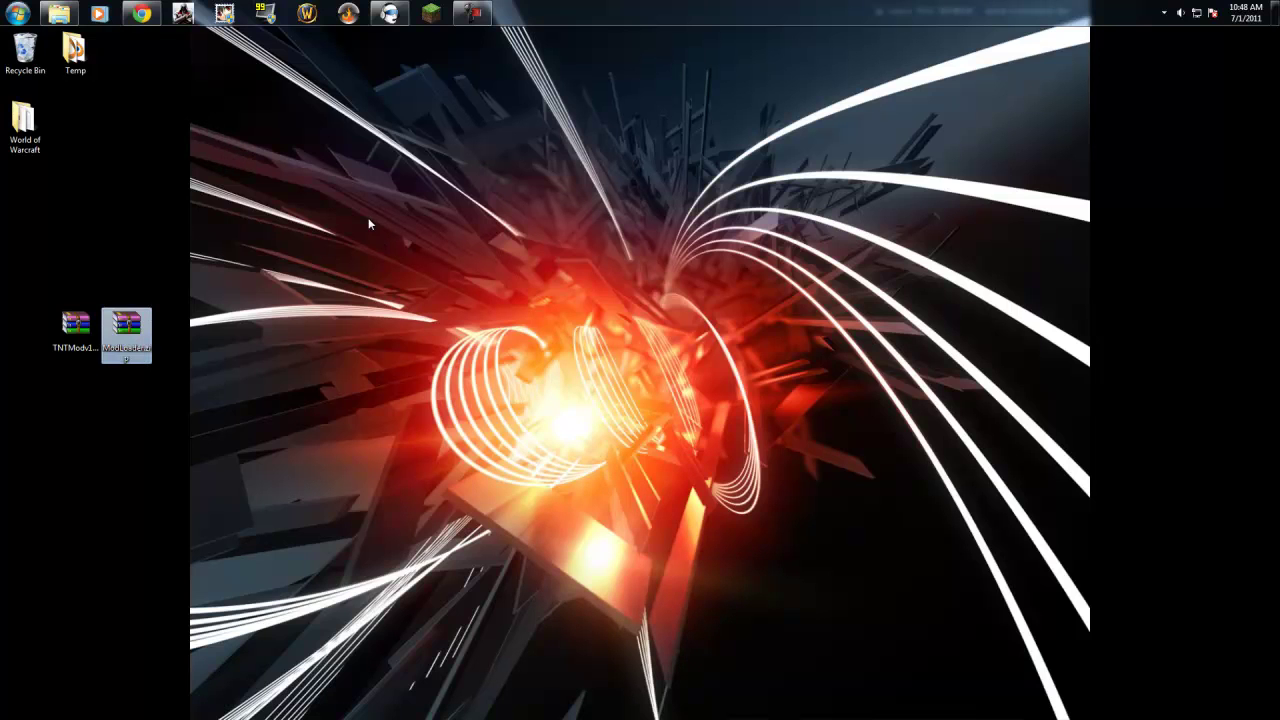
click(76, 337)
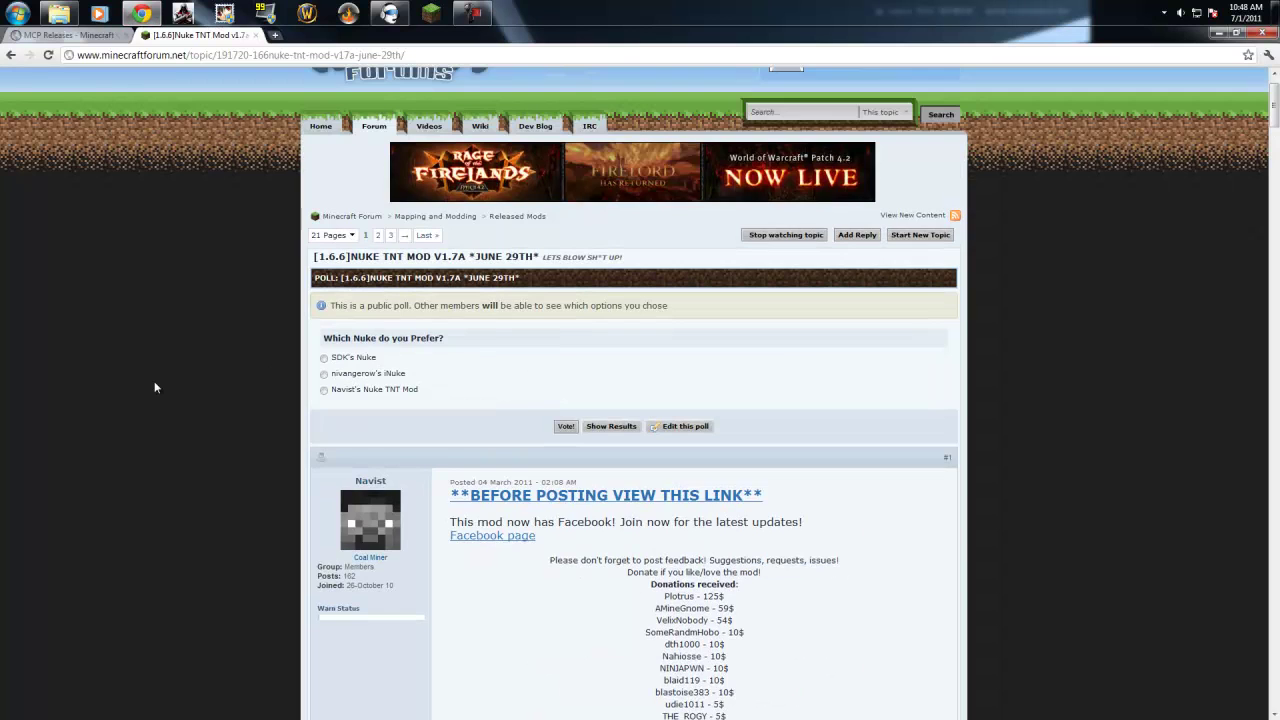
- Scroll the Nuke TNT forum post down to its download links and Windows installation steps
scroll(156, 400, down, 3)
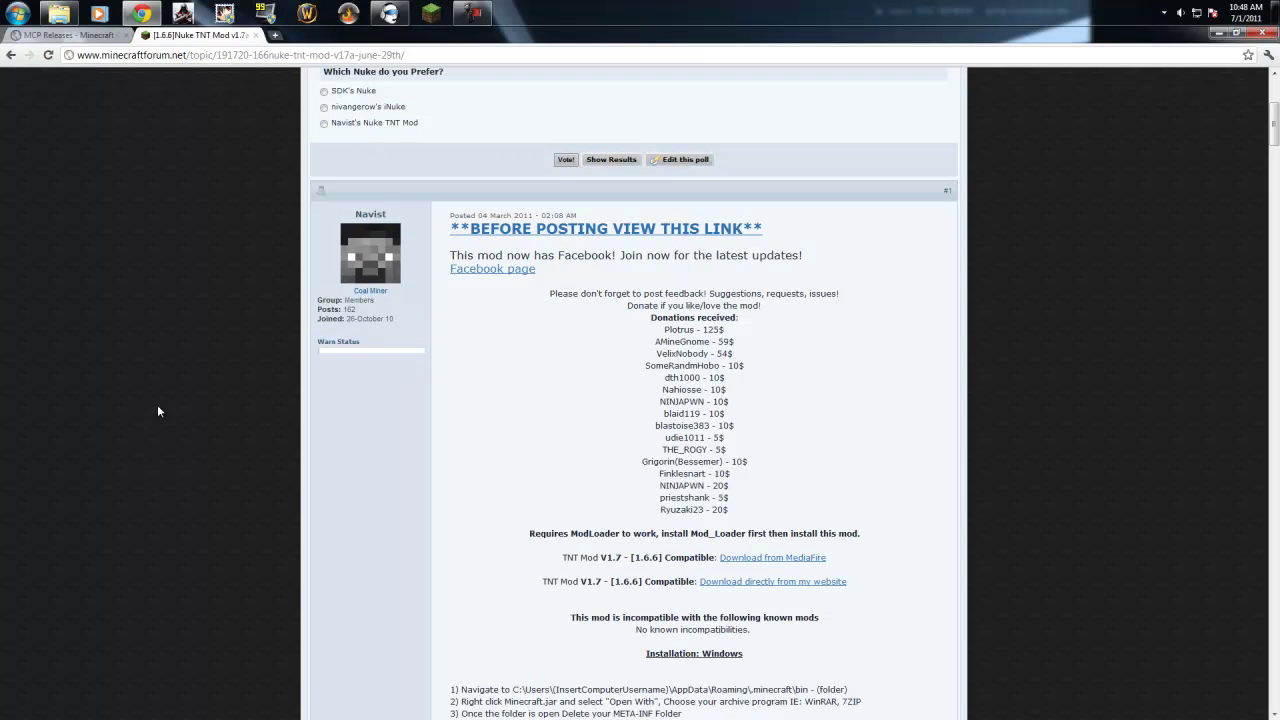
scroll(480, 410, down, 2)
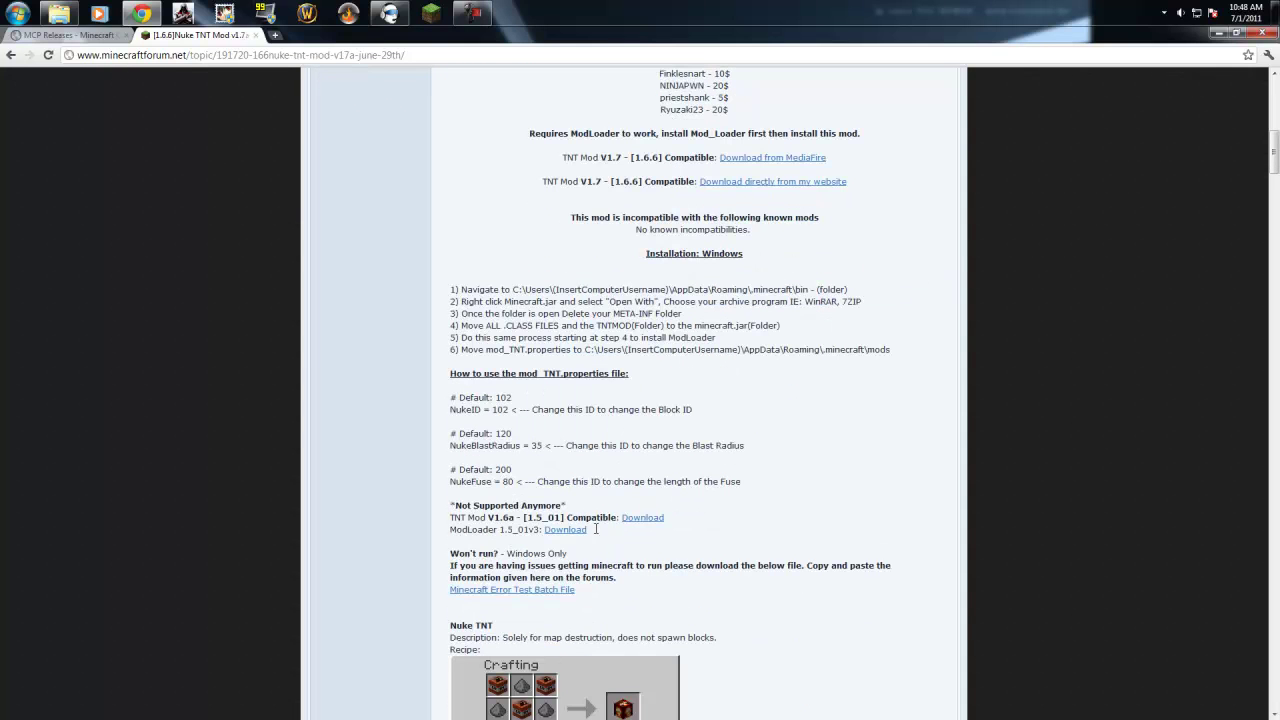
drag(592, 529, 538, 529)
click(530, 421)
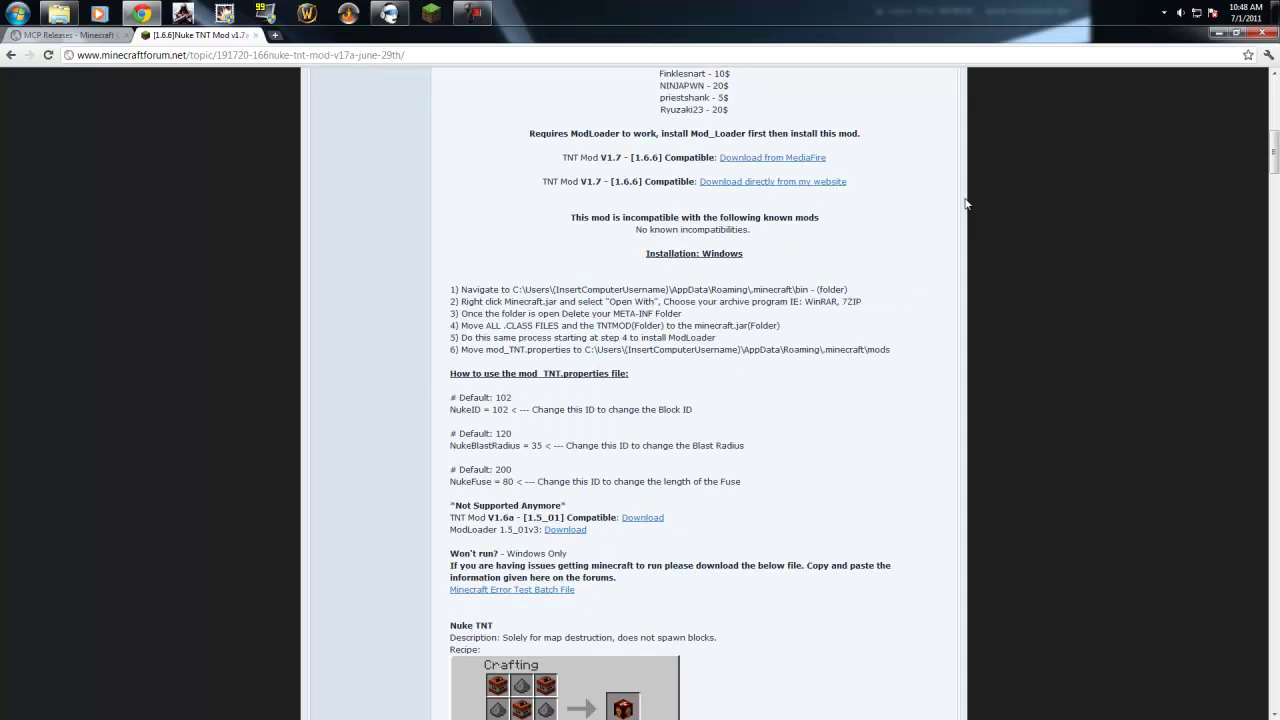
- Minimize Chrome, open TNTModv1.7a.rar and ModLoader.zip, and place both WinRAR windows side by side
click(1218, 33)
double_click(58, 330)
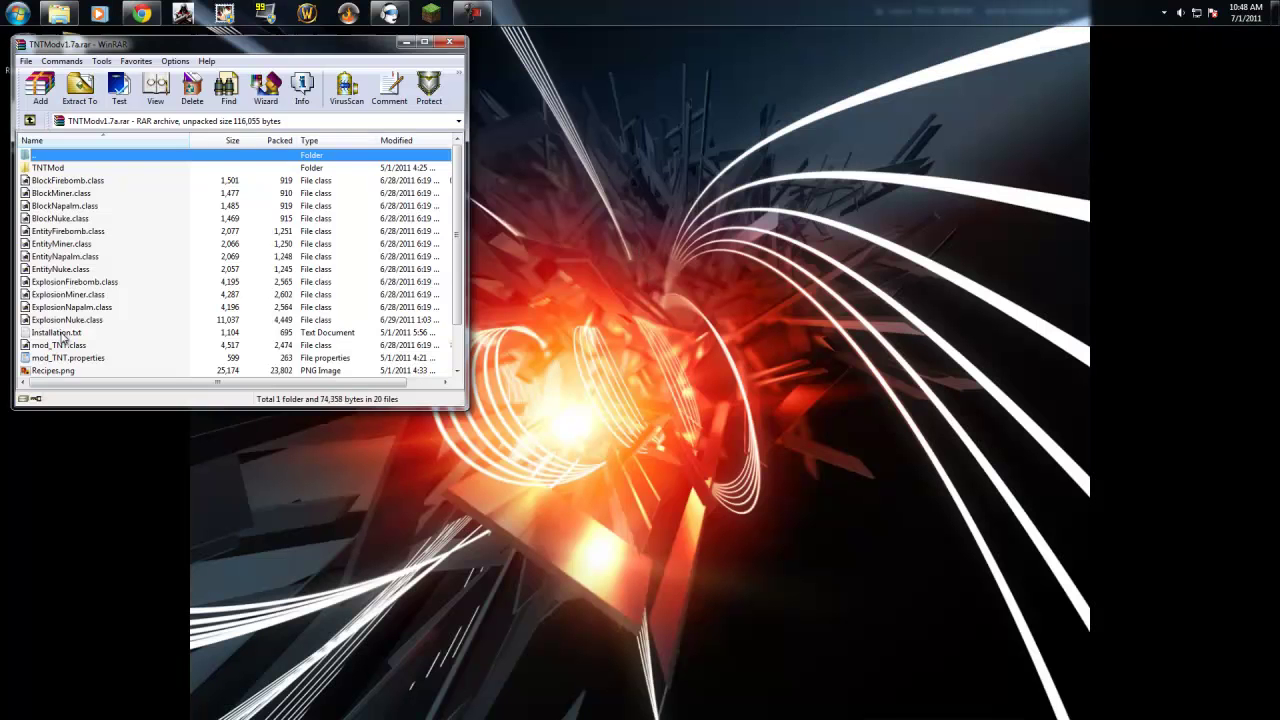
drag(245, 50, 394, 62)
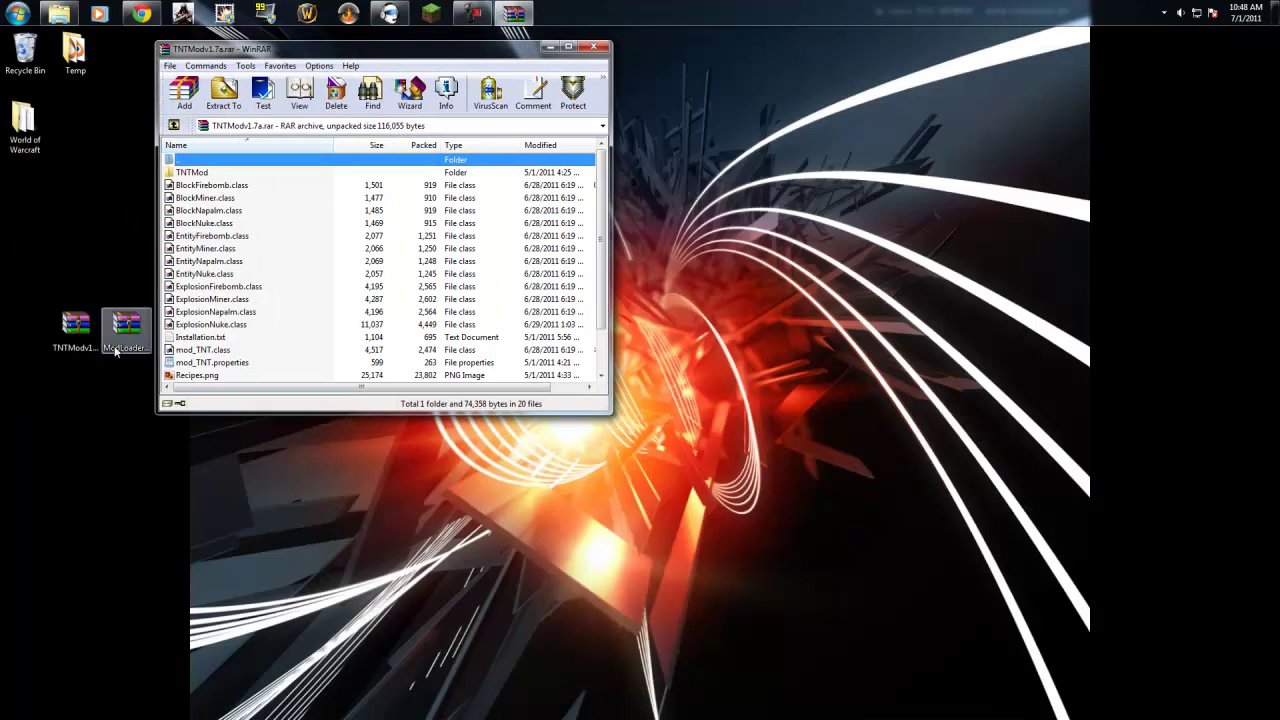
double_click(115, 342)
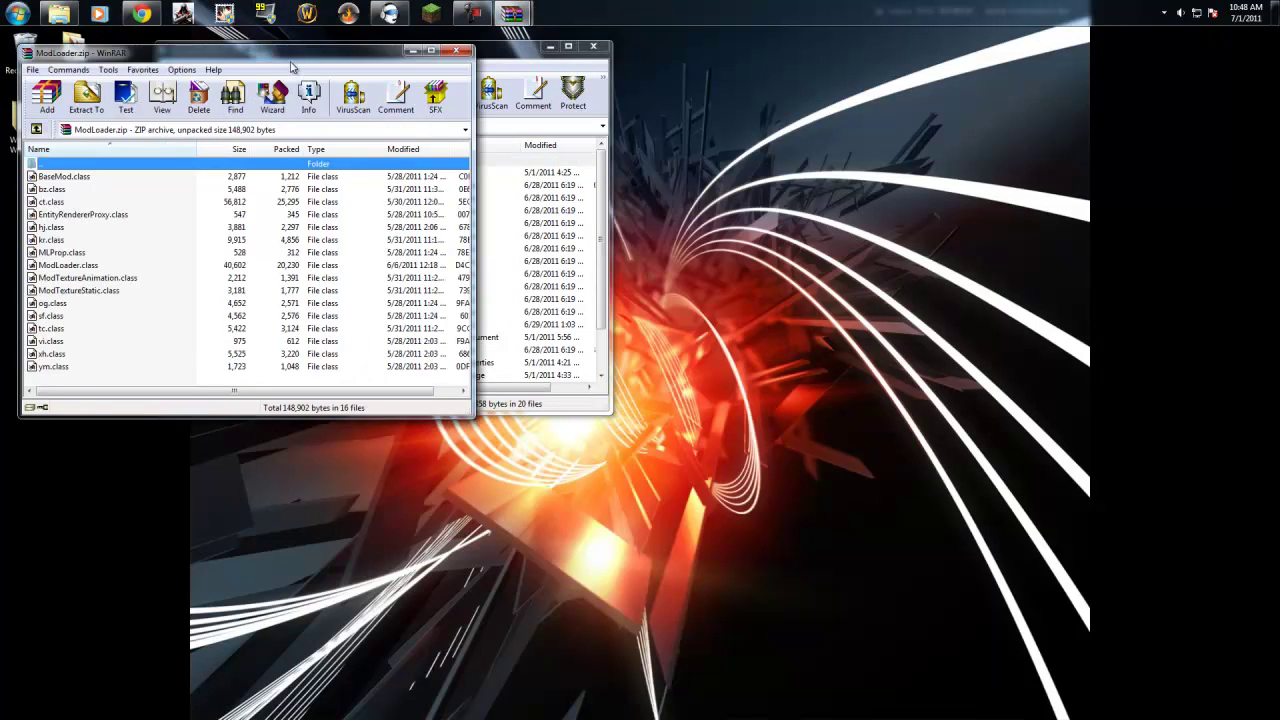
drag(292, 58, 901, 58)
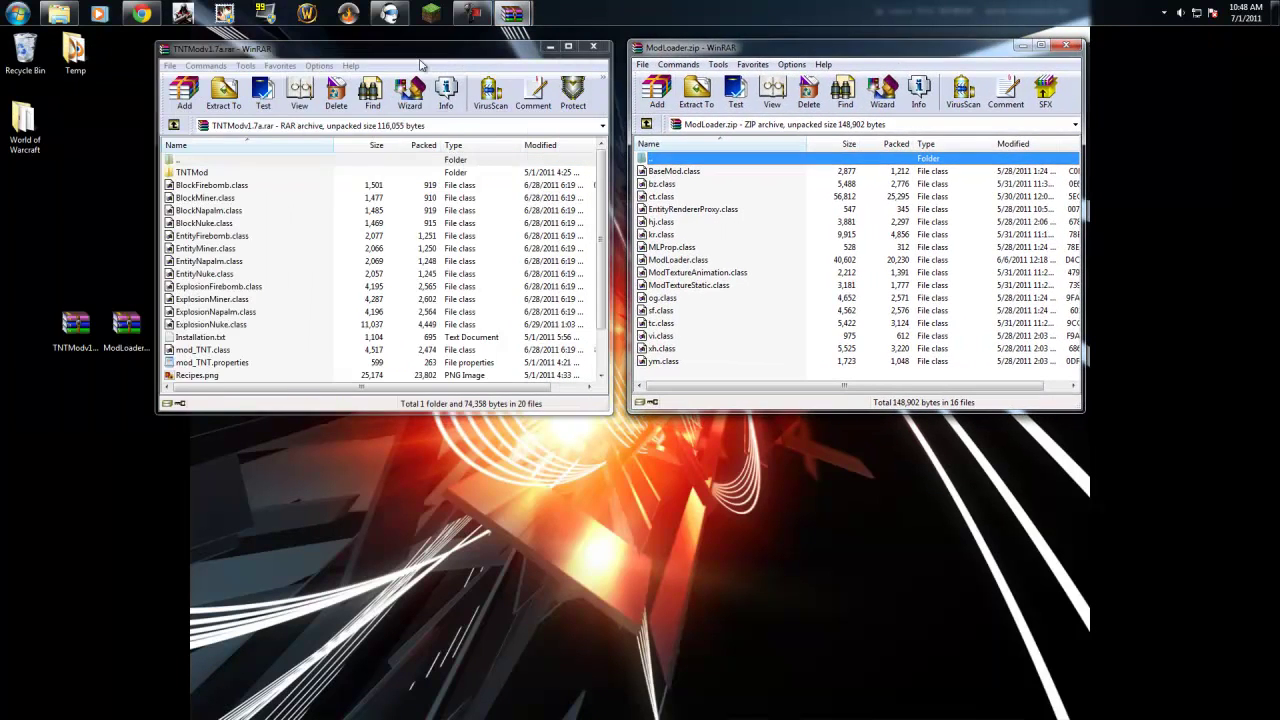
drag(397, 50, 255, 47)
drag(708, 53, 558, 49)
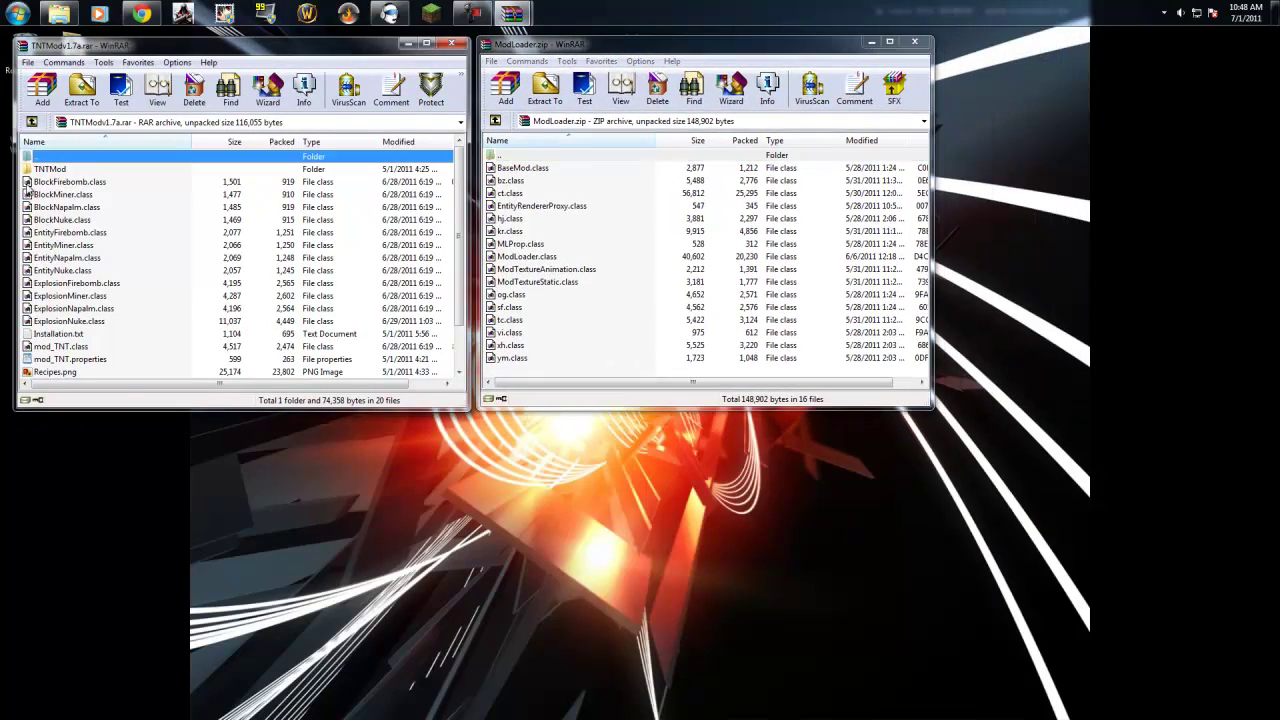
click(140, 432)
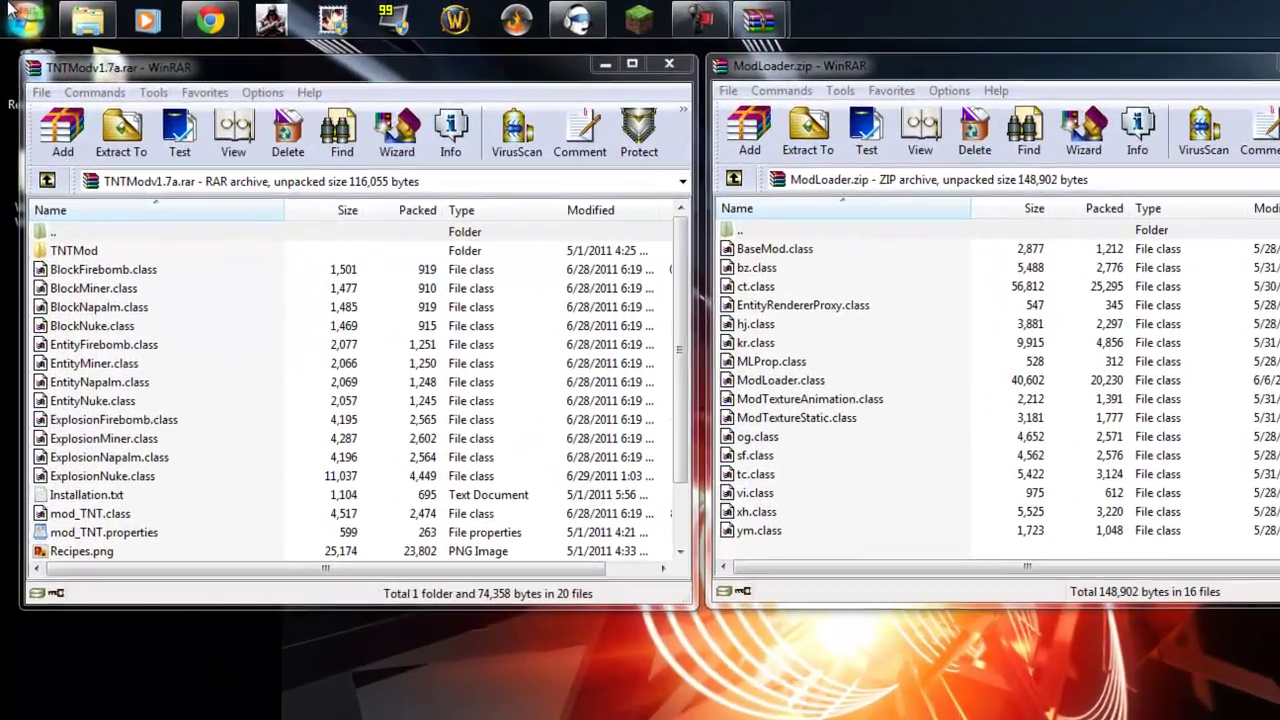
- Open the roaming AppData folder by running %appdata% from the Run dialog
click(12, 10)
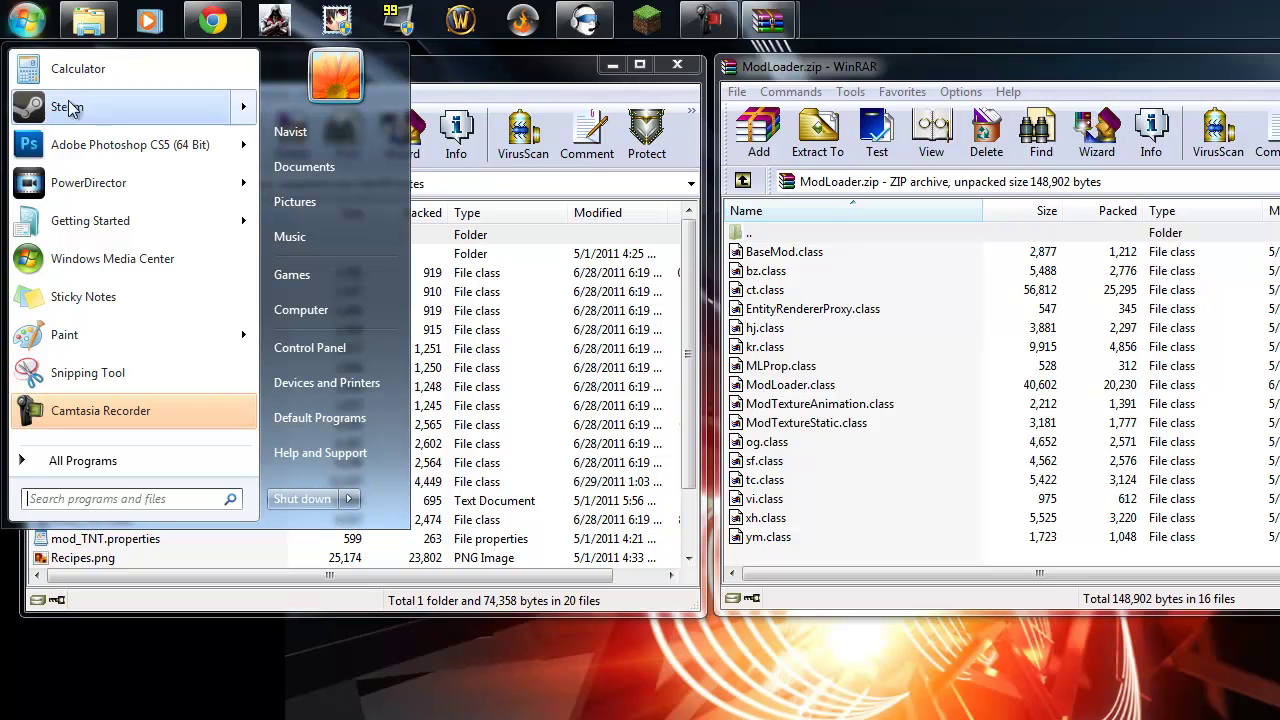
click(127, 501)
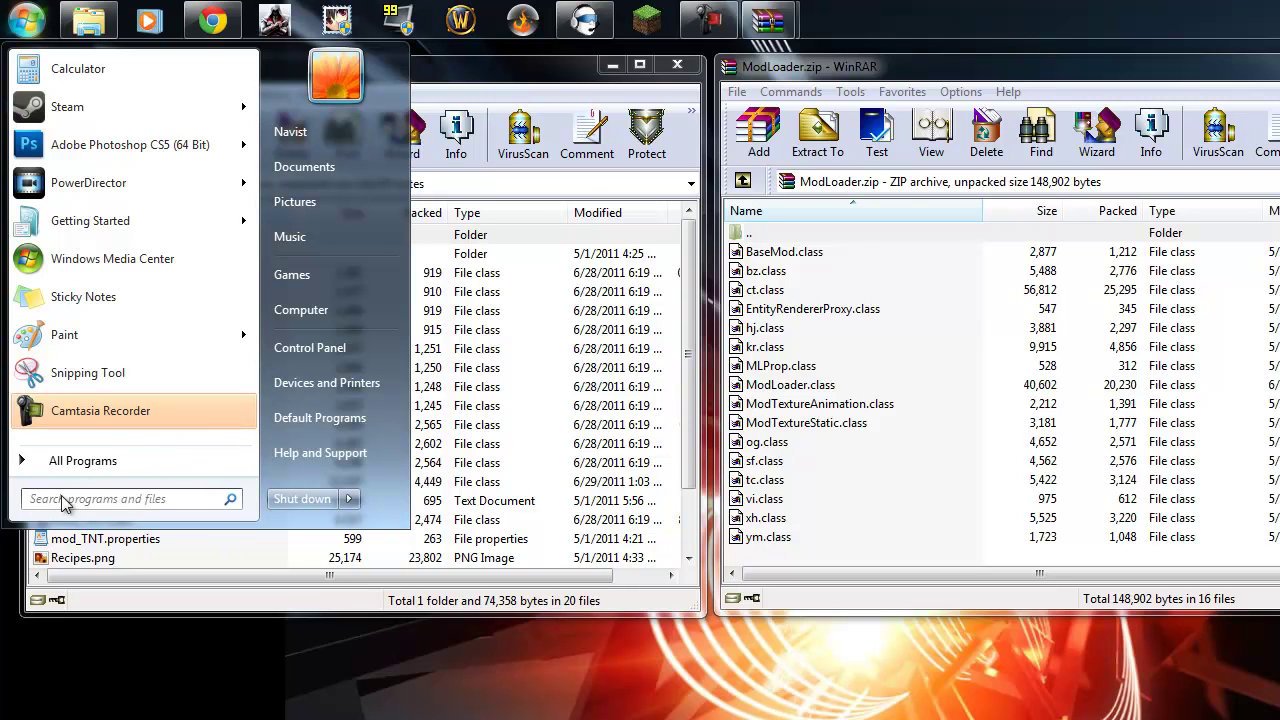
click(141, 502)
text(run)
key(Return)
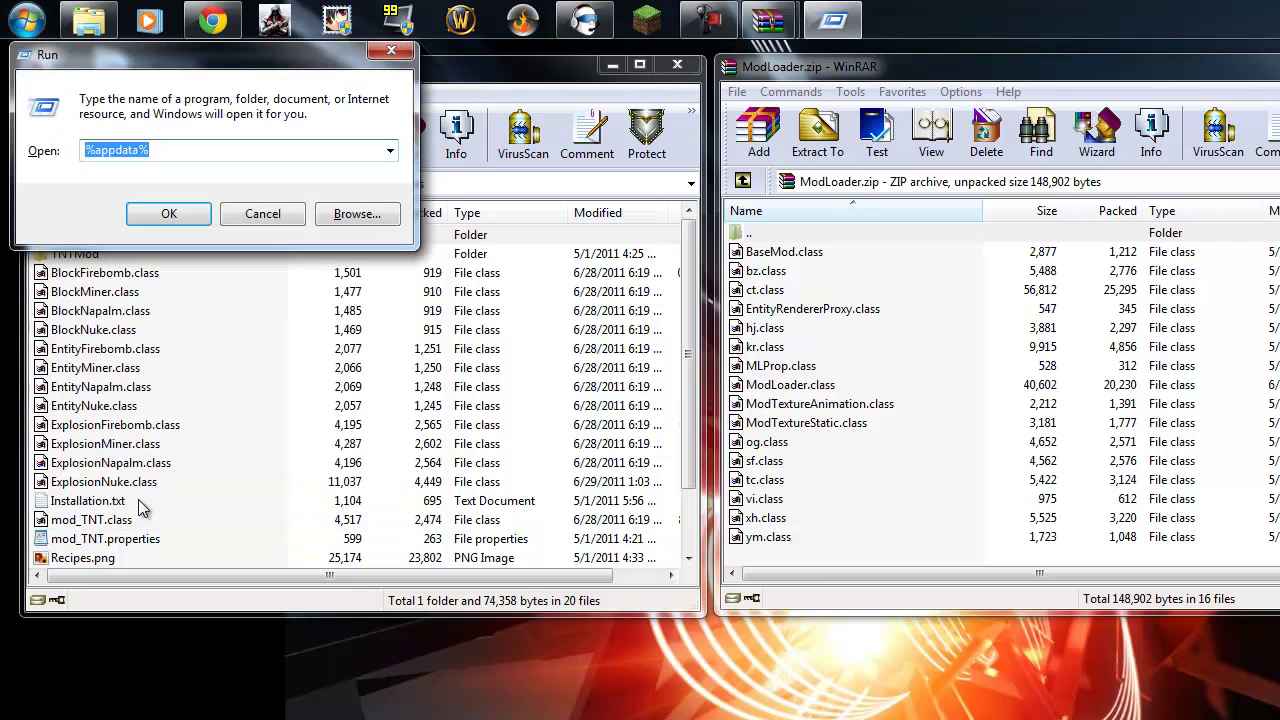
text(%ap)
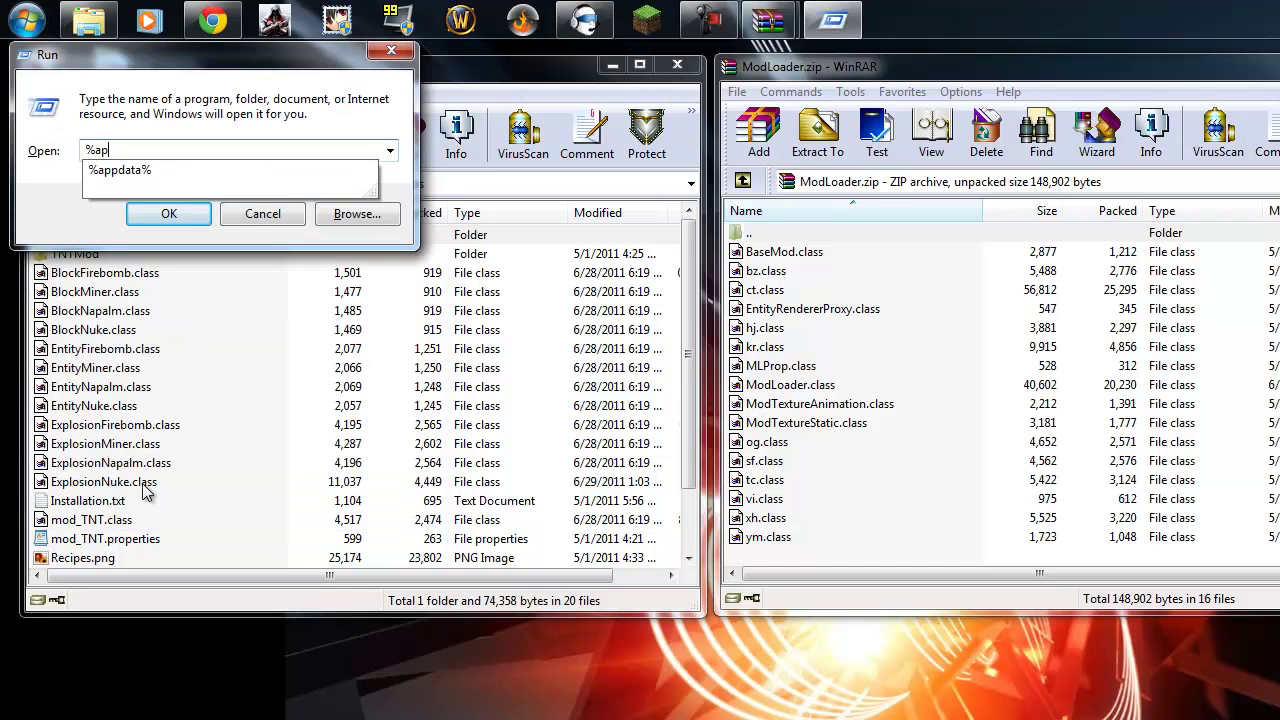
text(pdata%)
key(Return)
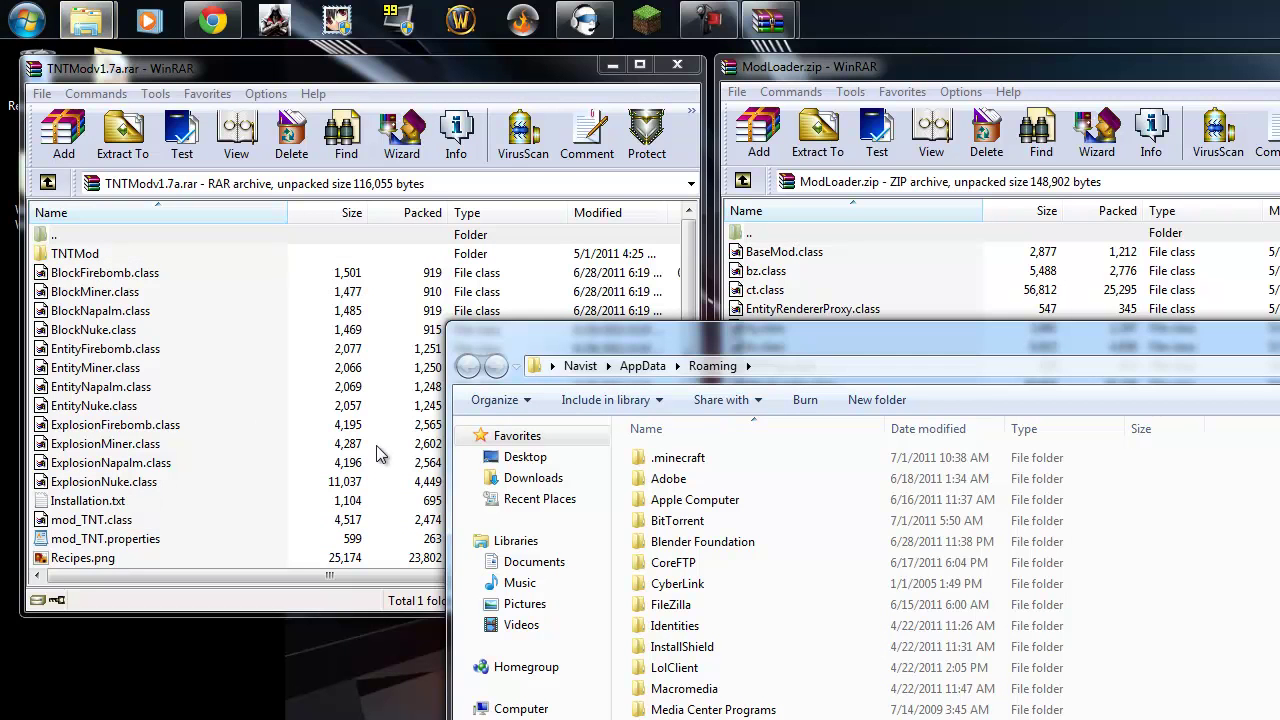
- From Computer, enter %appdata% in the address bar, open .minecraft\bin and select minecraft.jar
click(28, 36)
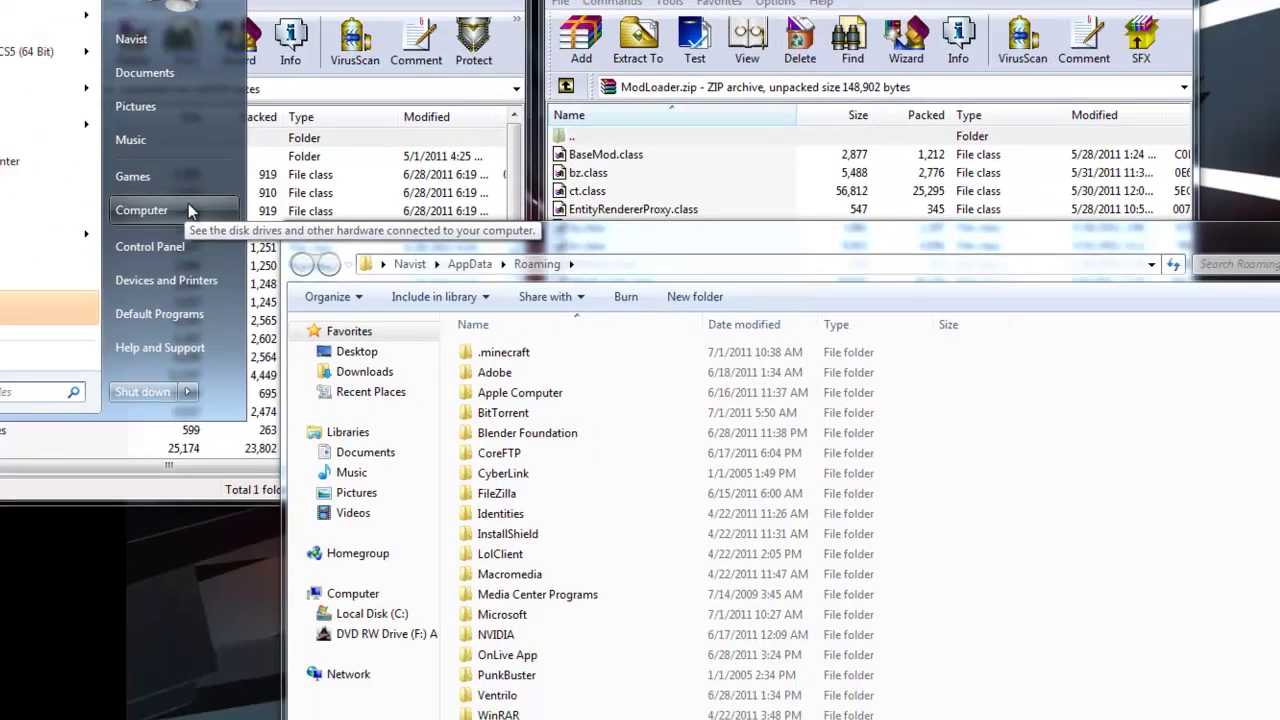
click(301, 310)
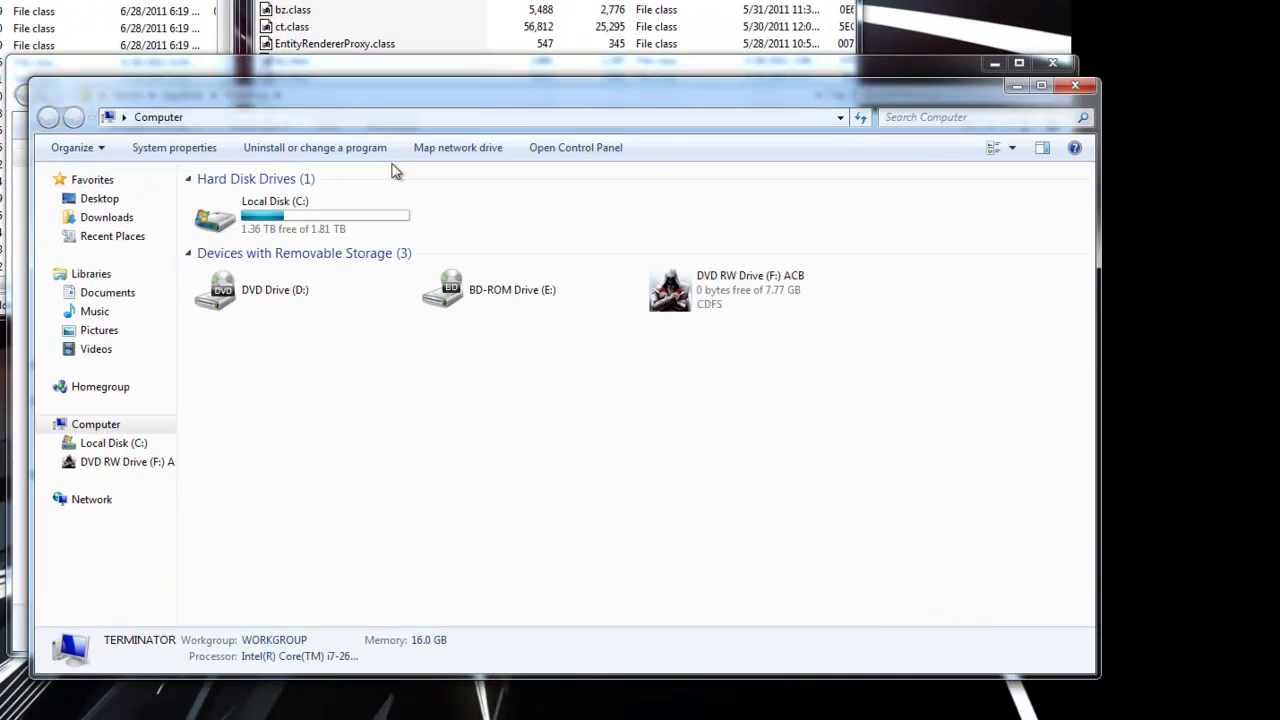
click(340, 118)
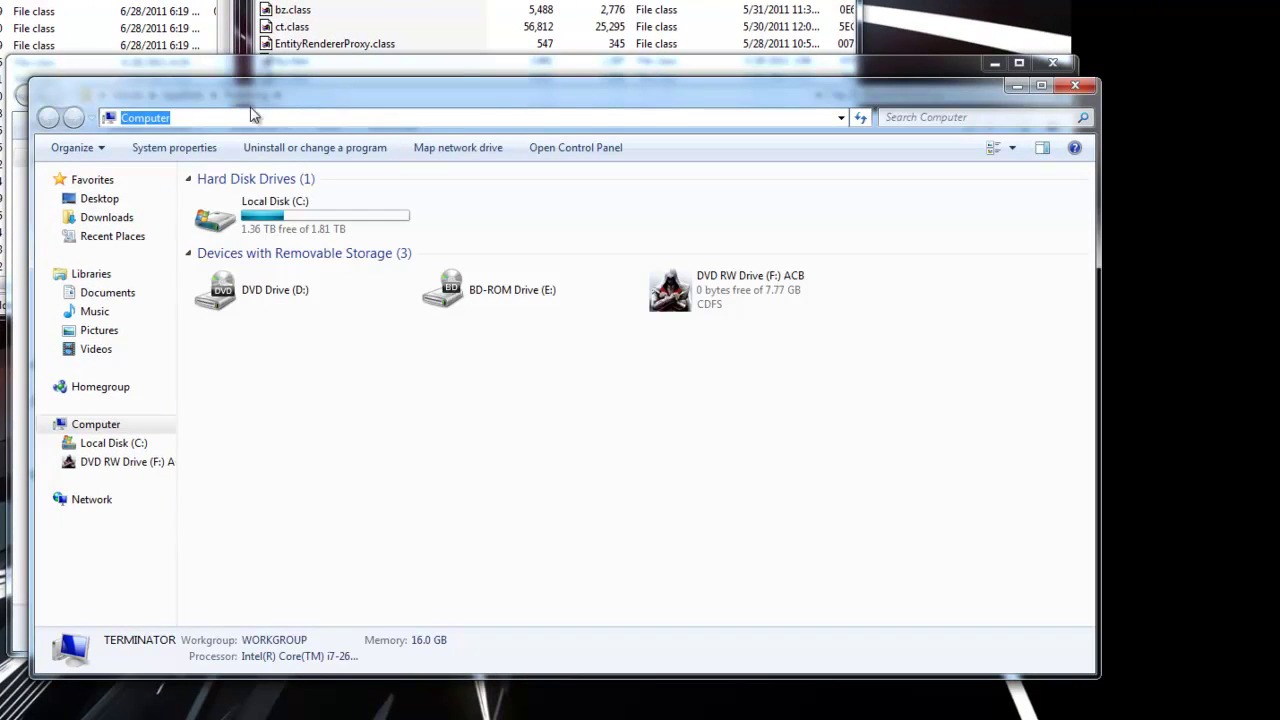
text(%appdata%)
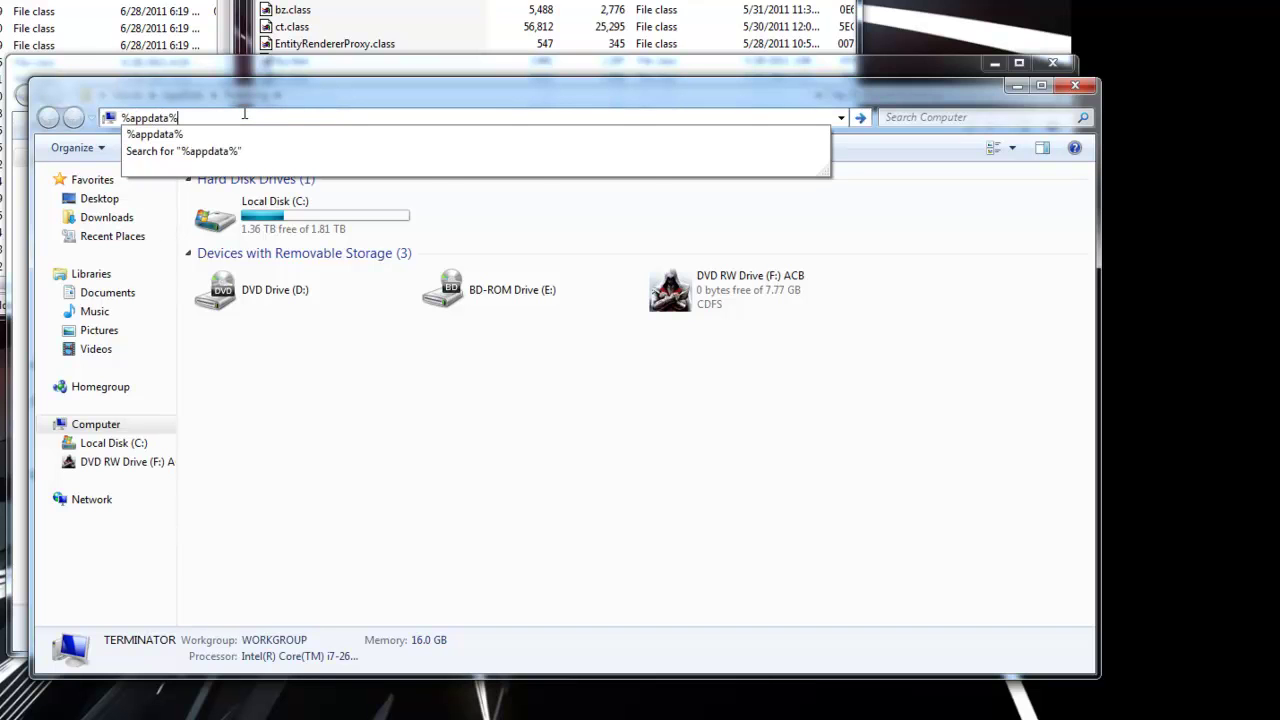
key(Return)
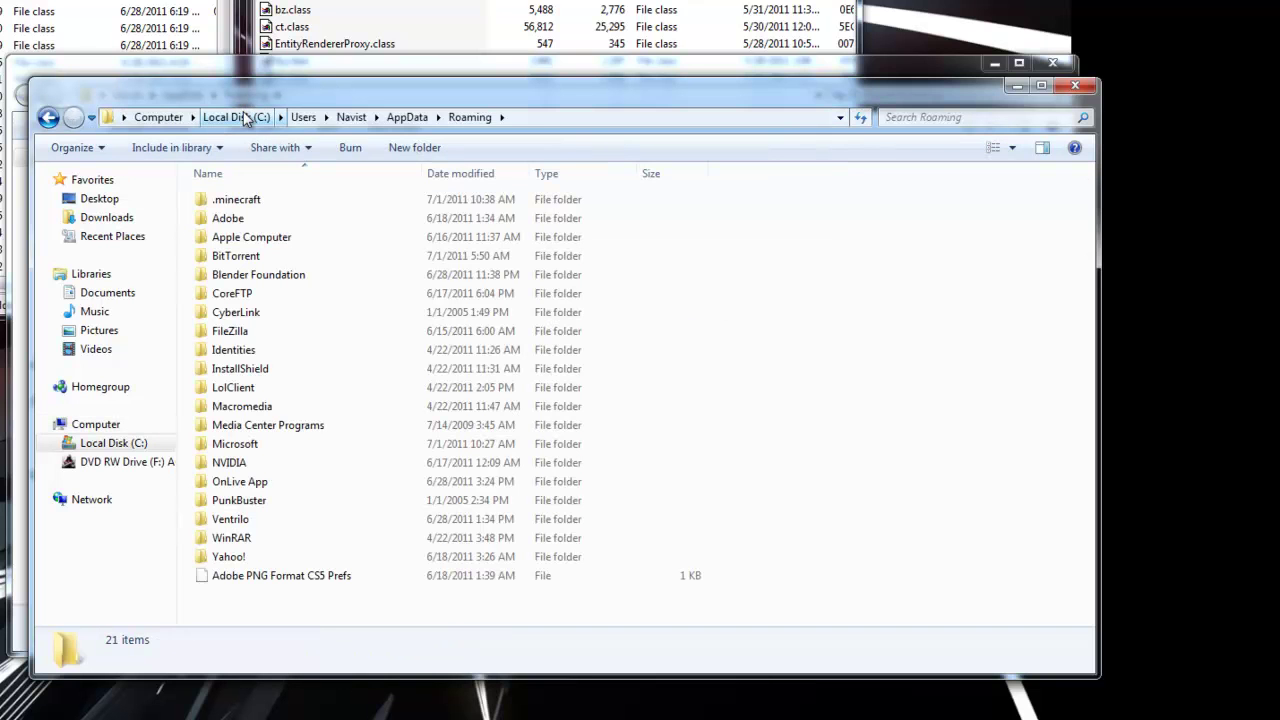
double_click(255, 203)
double_click(253, 200)
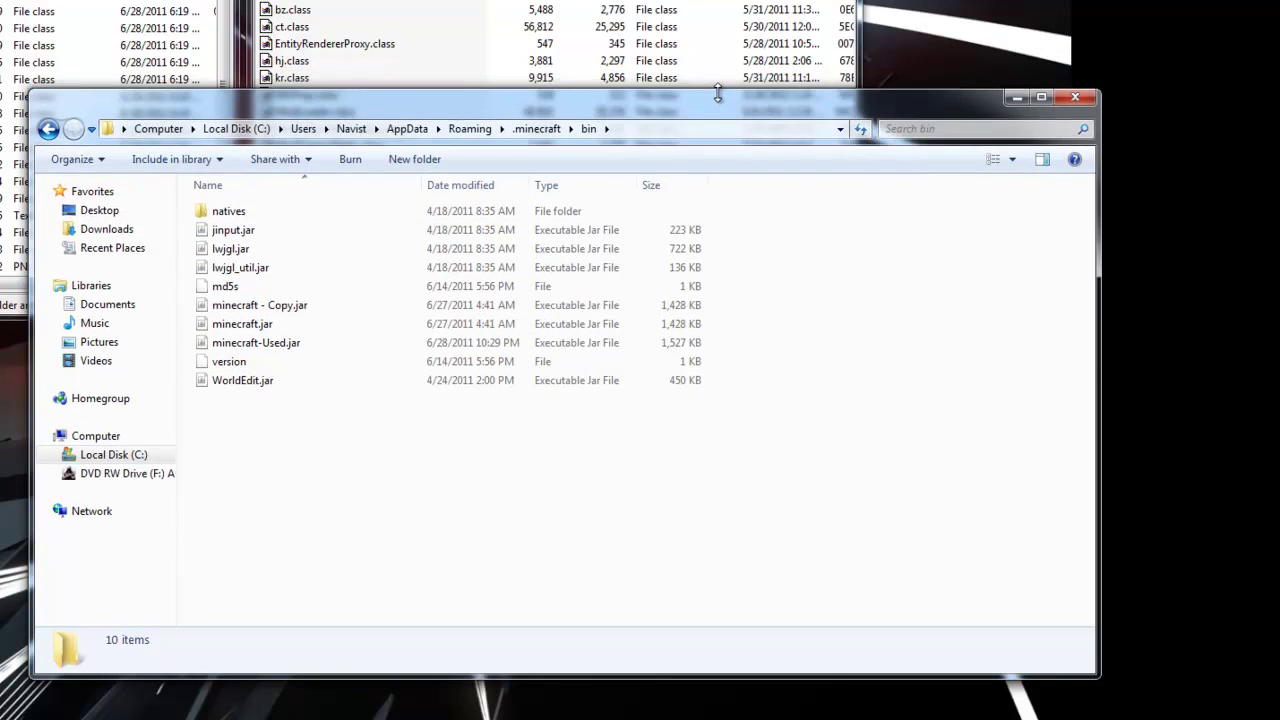
drag(688, 100, 873, 125)
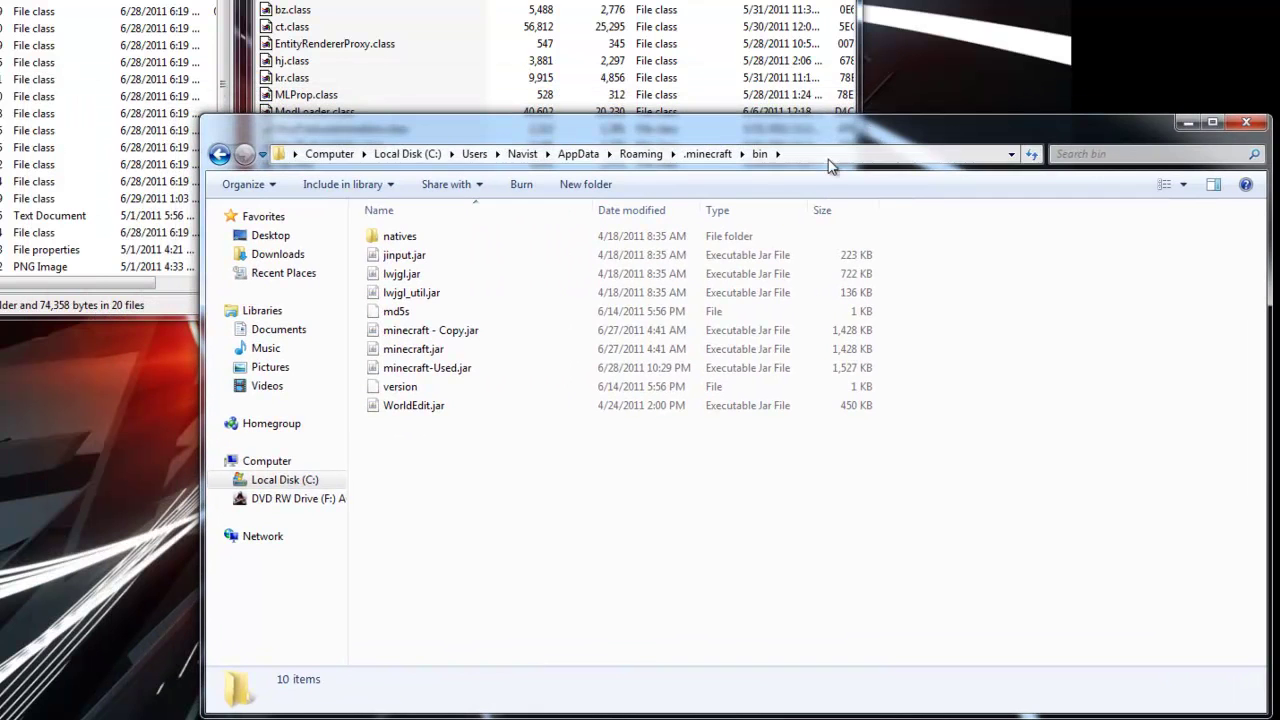
click(446, 349)
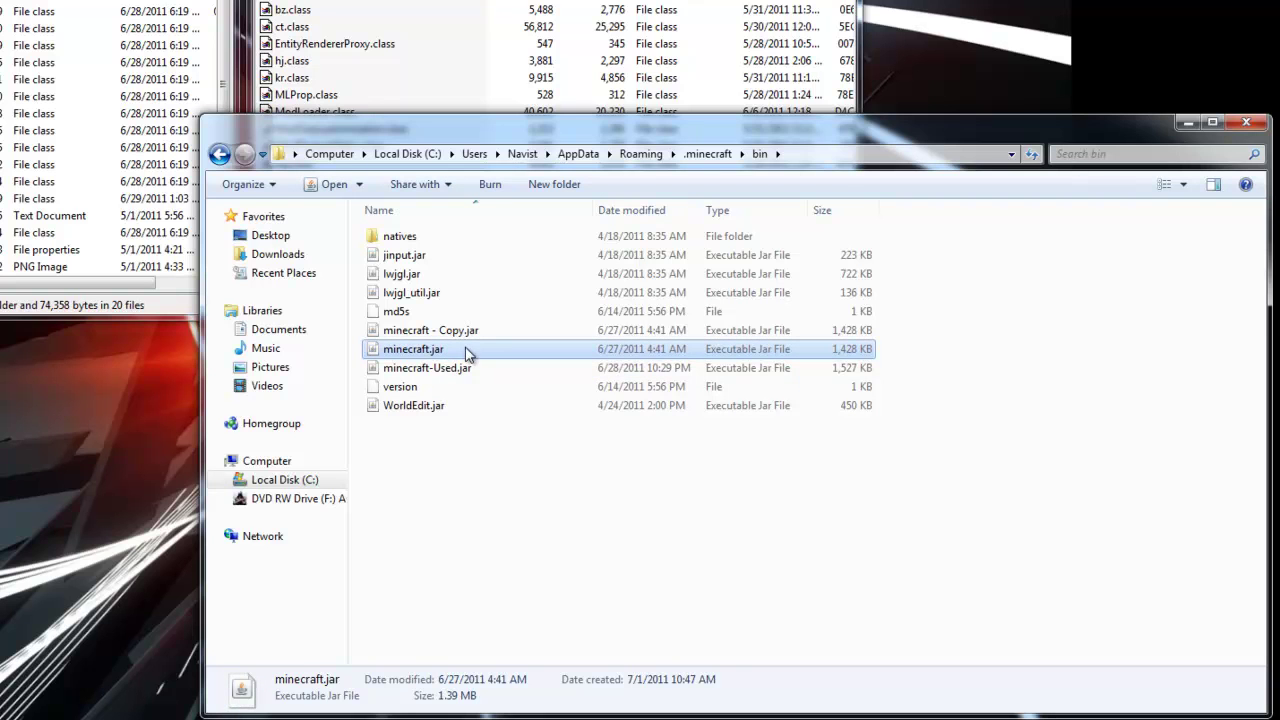
- Open minecraft.jar in WinRAR and enlarge its window on the right side
right_click(422, 353)
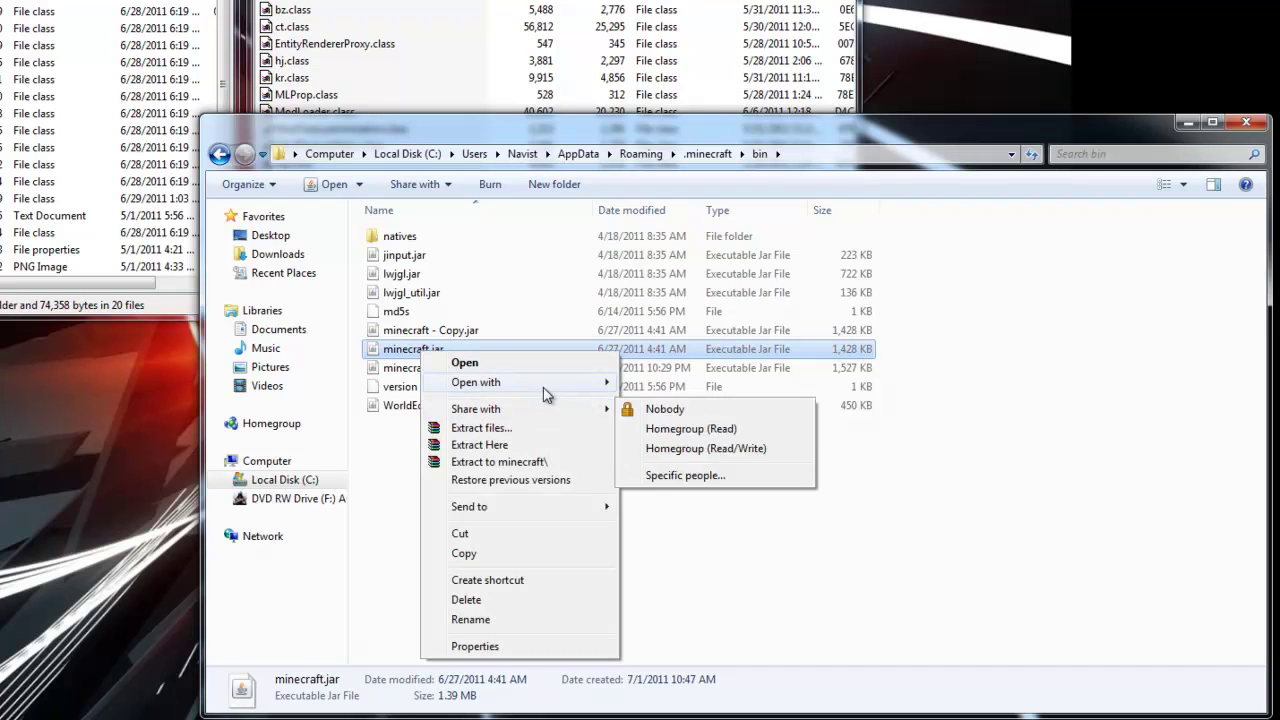
mouse_move(546, 384)
click(685, 401)
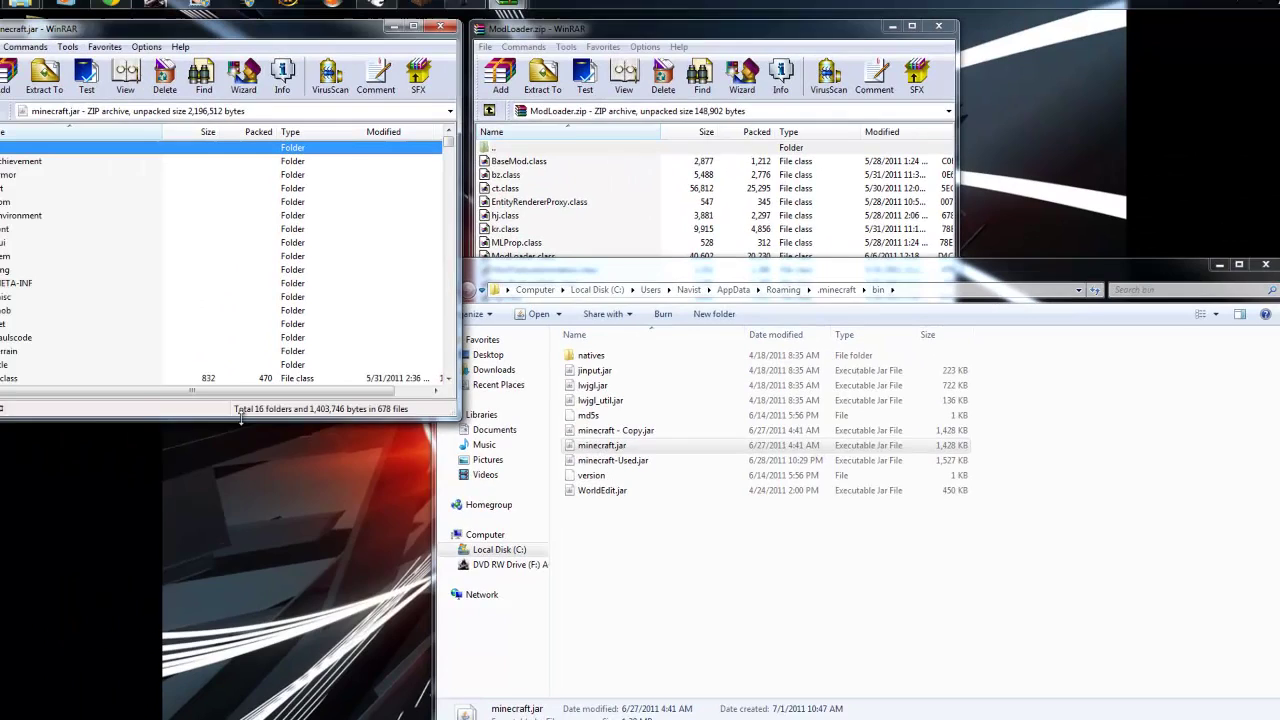
drag(270, 412, 270, 672)
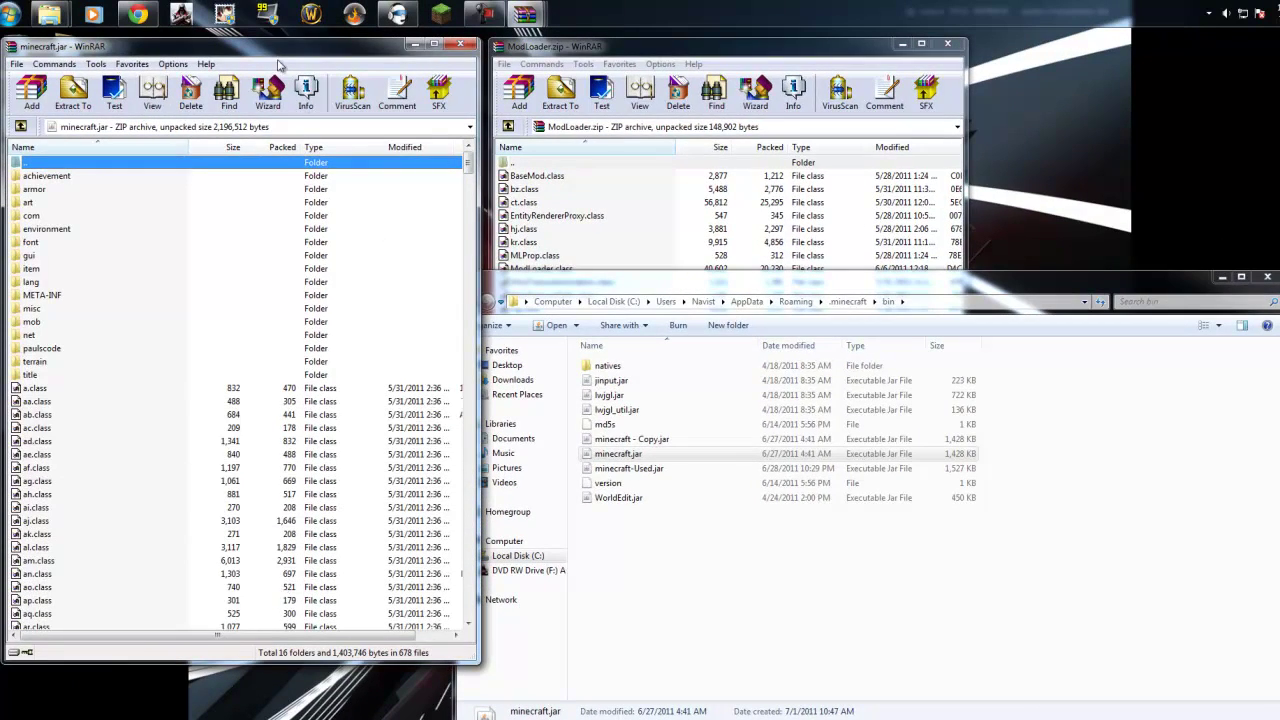
drag(262, 54, 1060, 97)
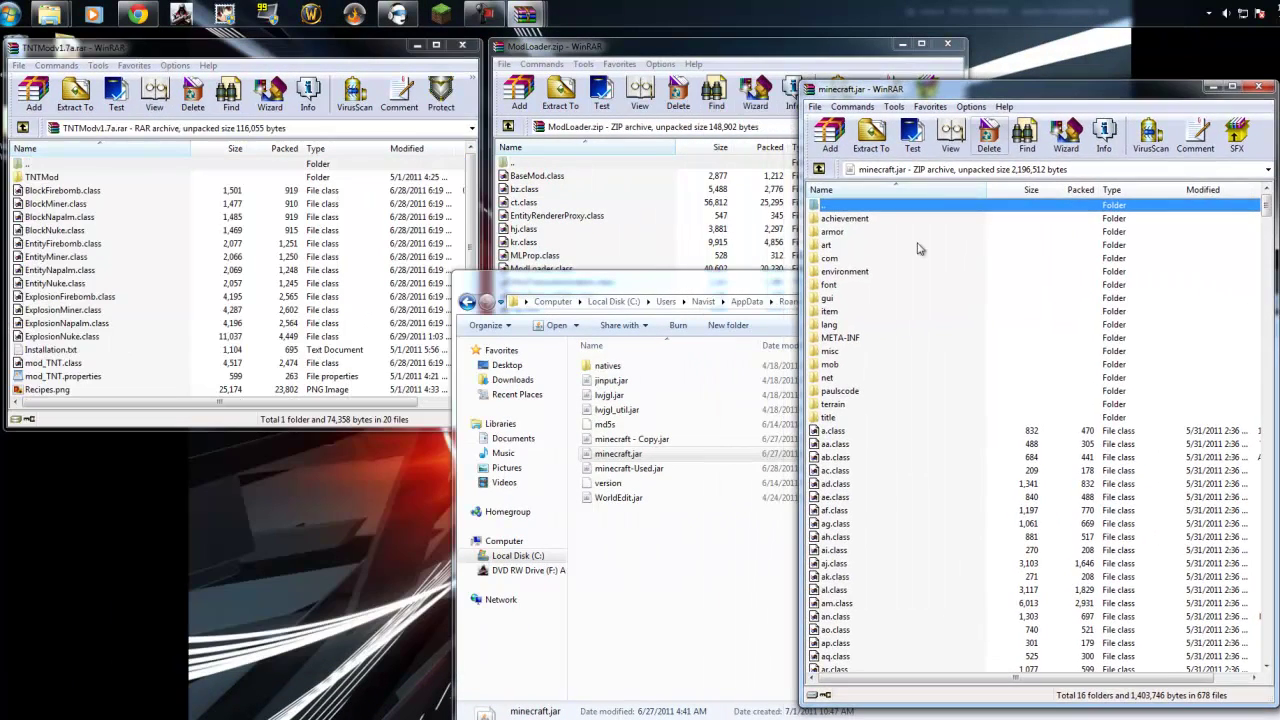
- Delete the META-INF folder from minecraft.jar and confirm the deletion
click(852, 340)
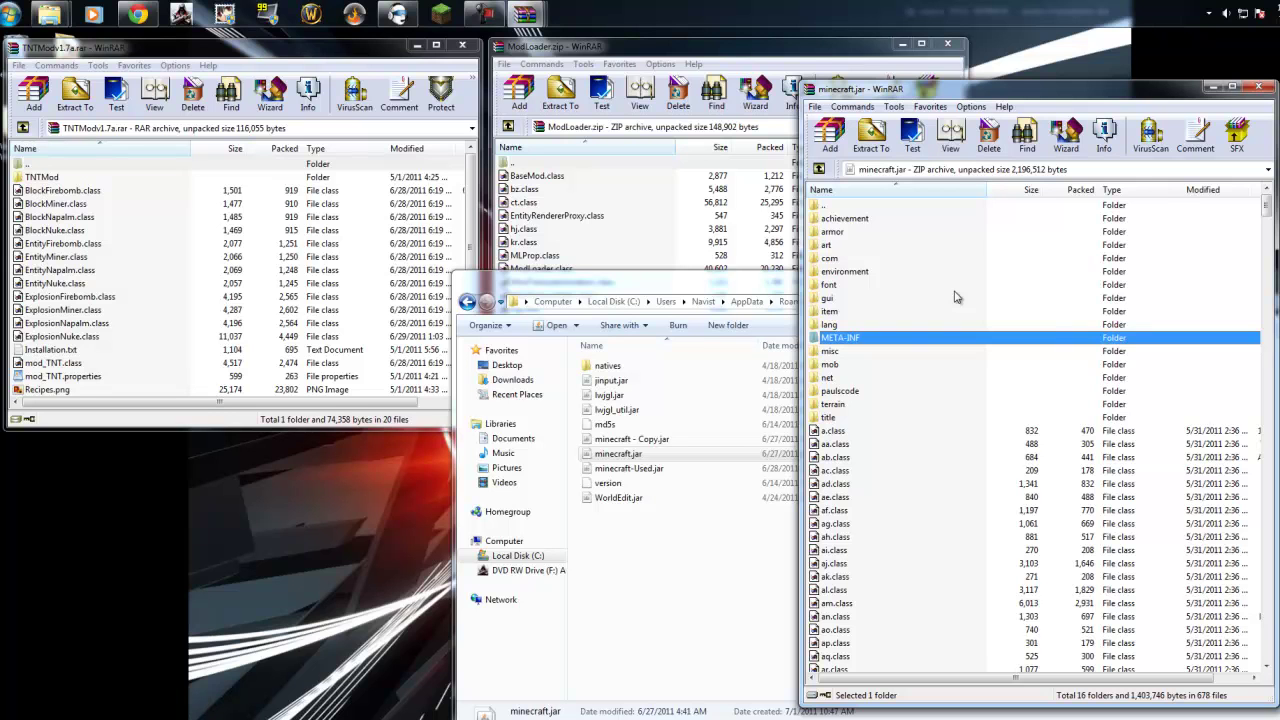
click(1155, 190)
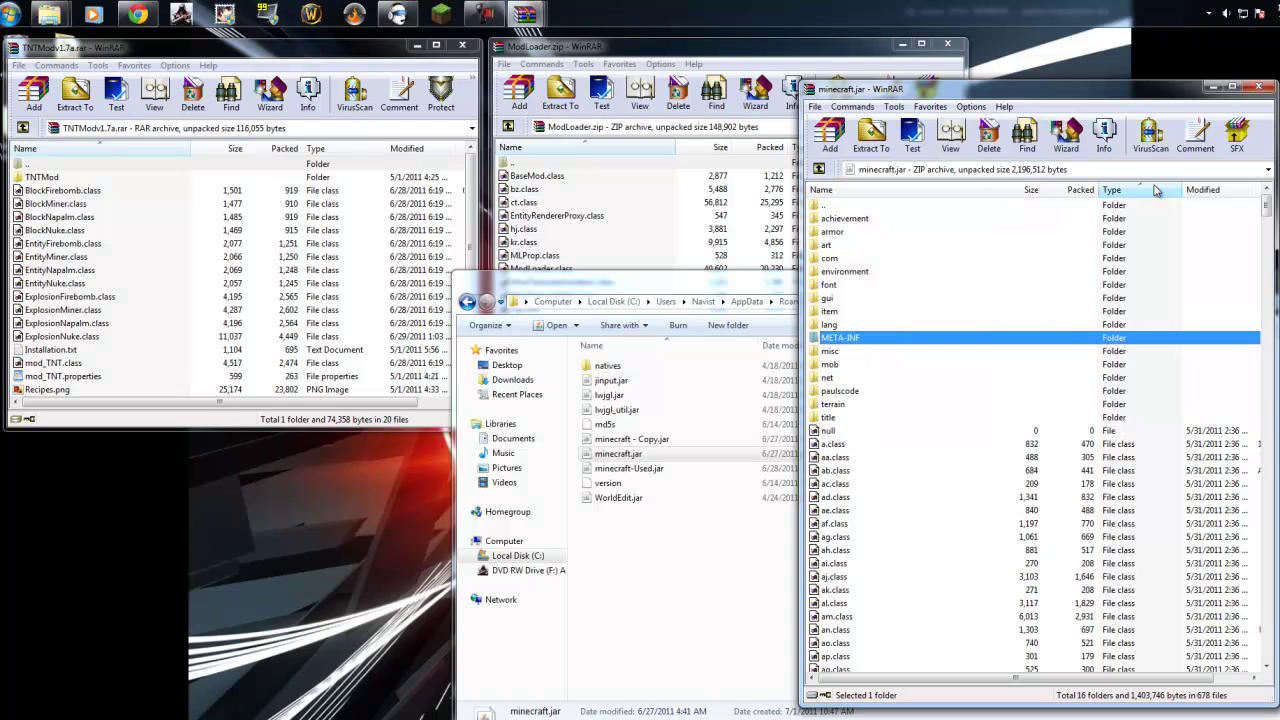
click(1155, 190)
click(1157, 191)
key(Delete)
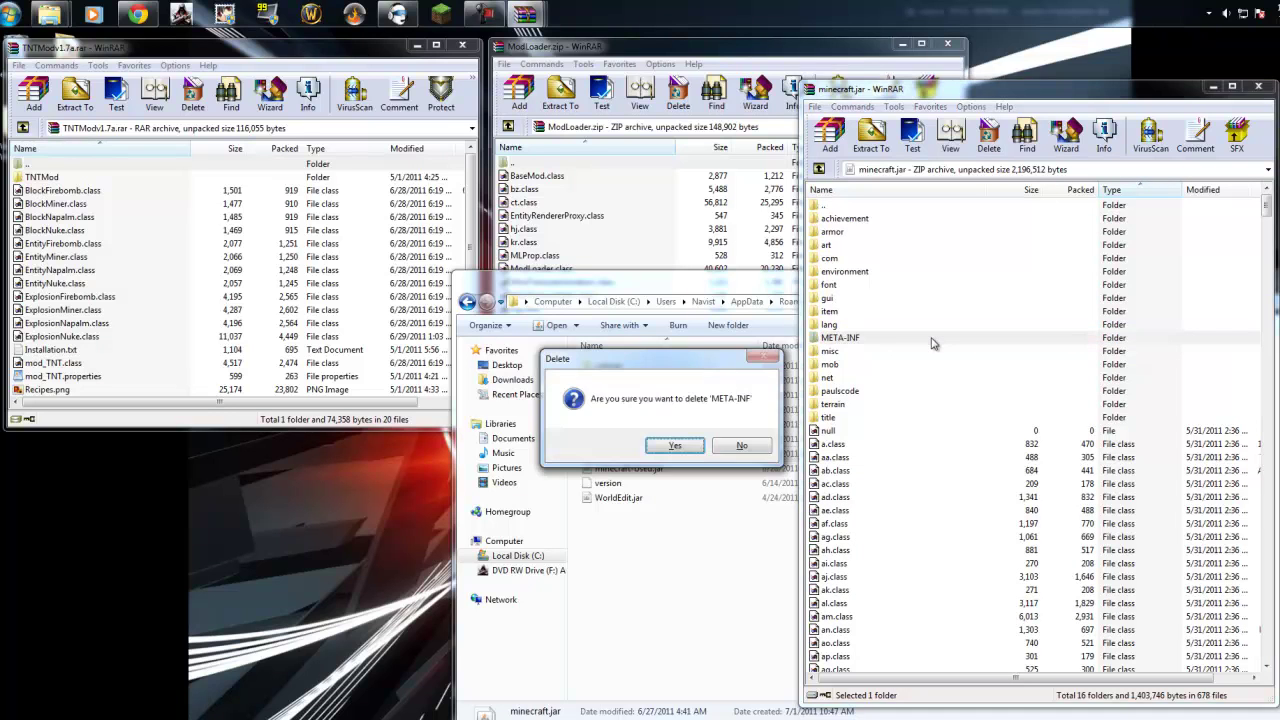
click(675, 446)
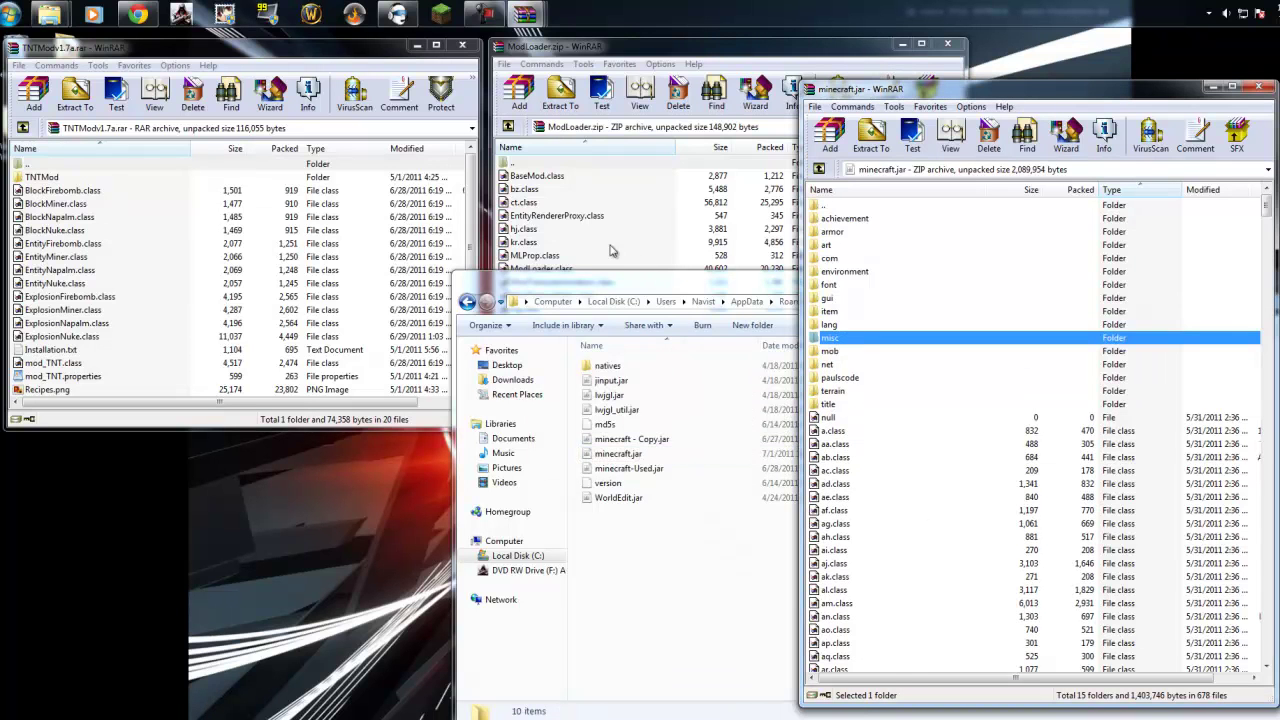
click(265, 258)
click(658, 245)
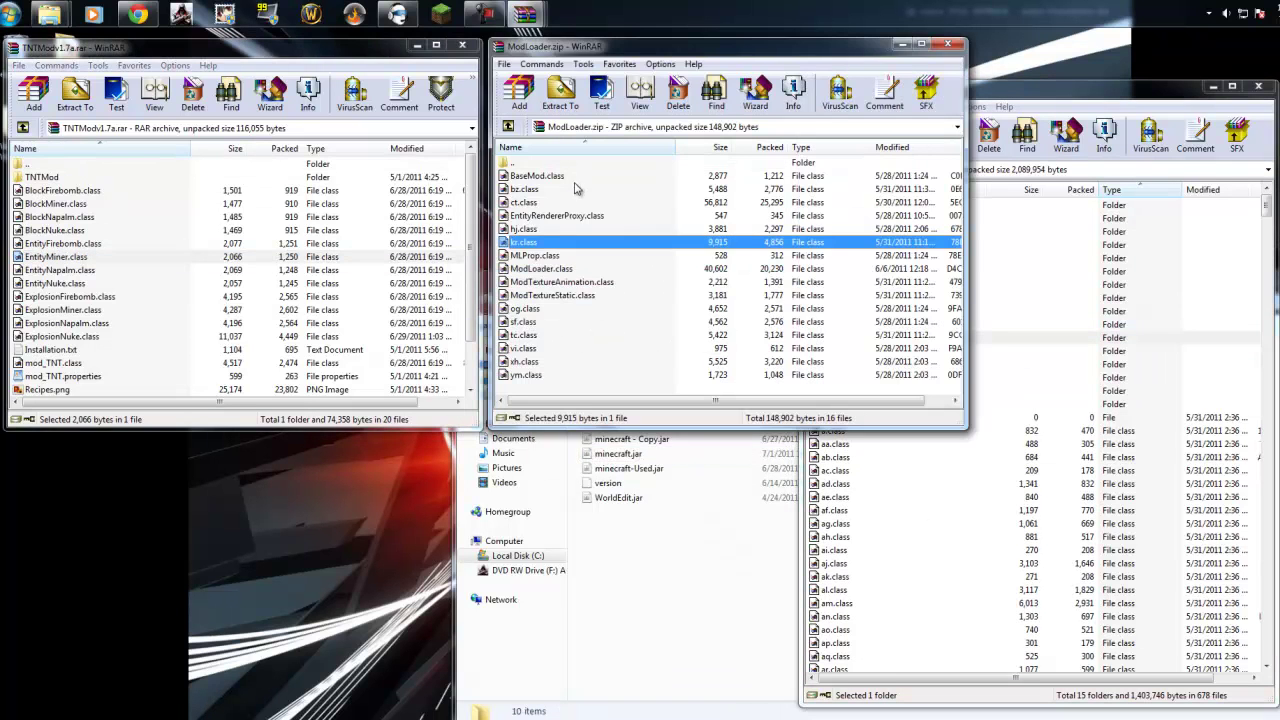
- Copy all 16 ModLoader.zip class files, BaseMod.class through ym.class, into minecraft.jar
click(565, 180)
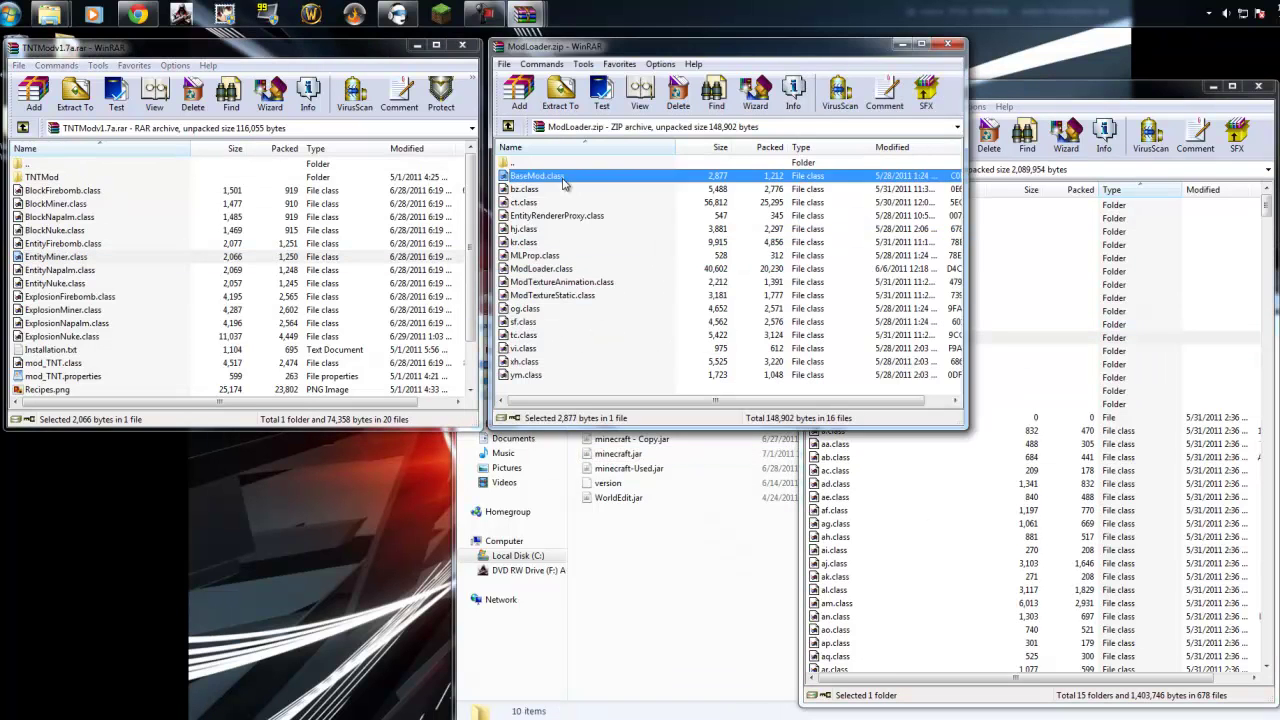
shift+click(538, 376)
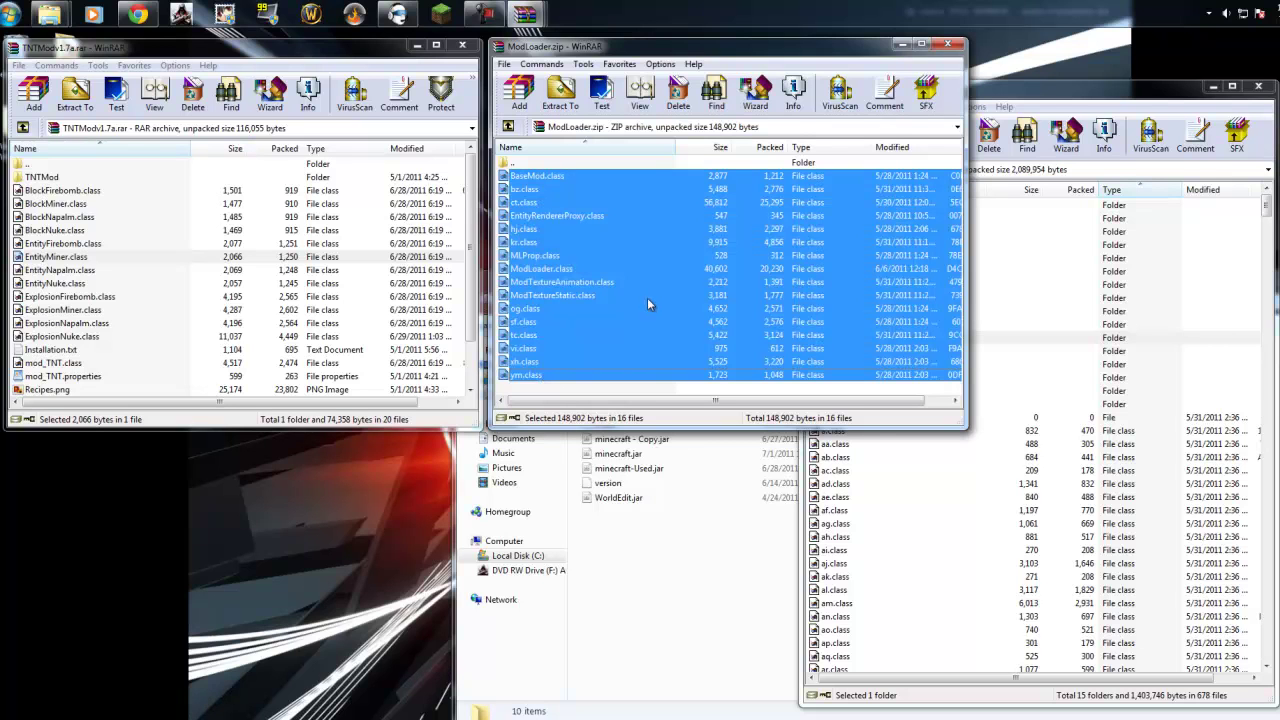
drag(524, 203, 947, 538)
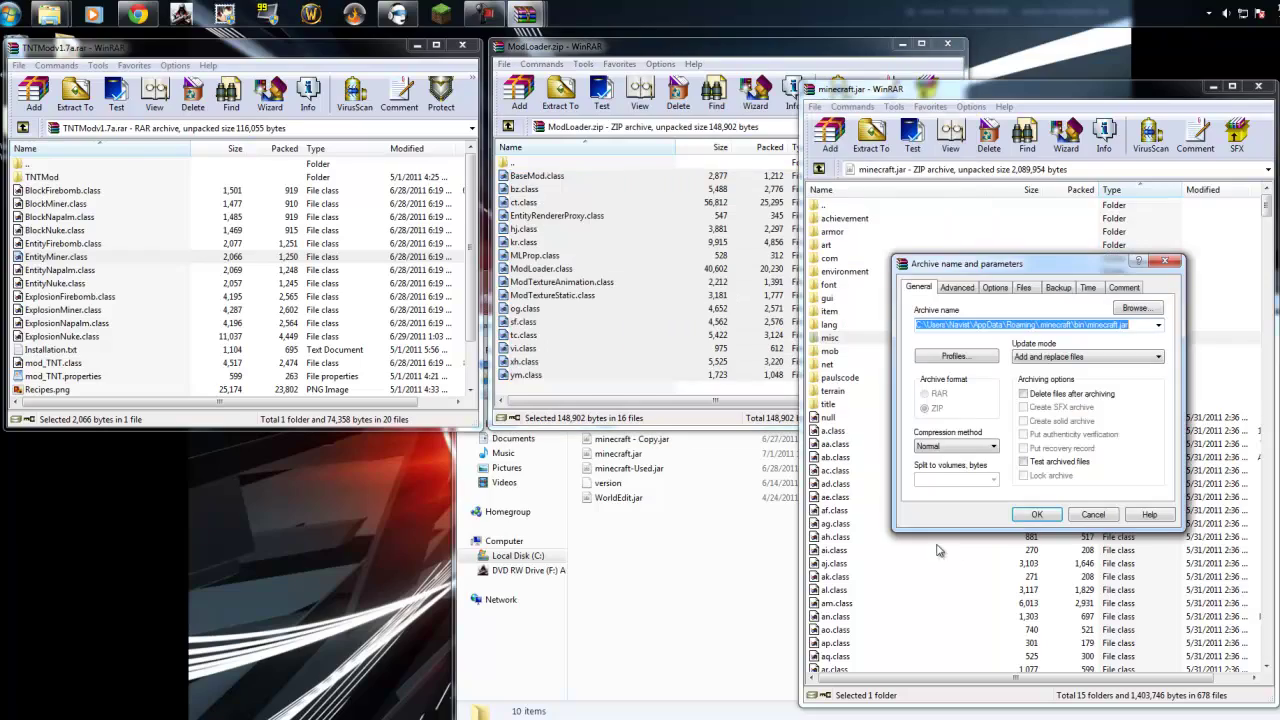
click(1034, 515)
click(898, 486)
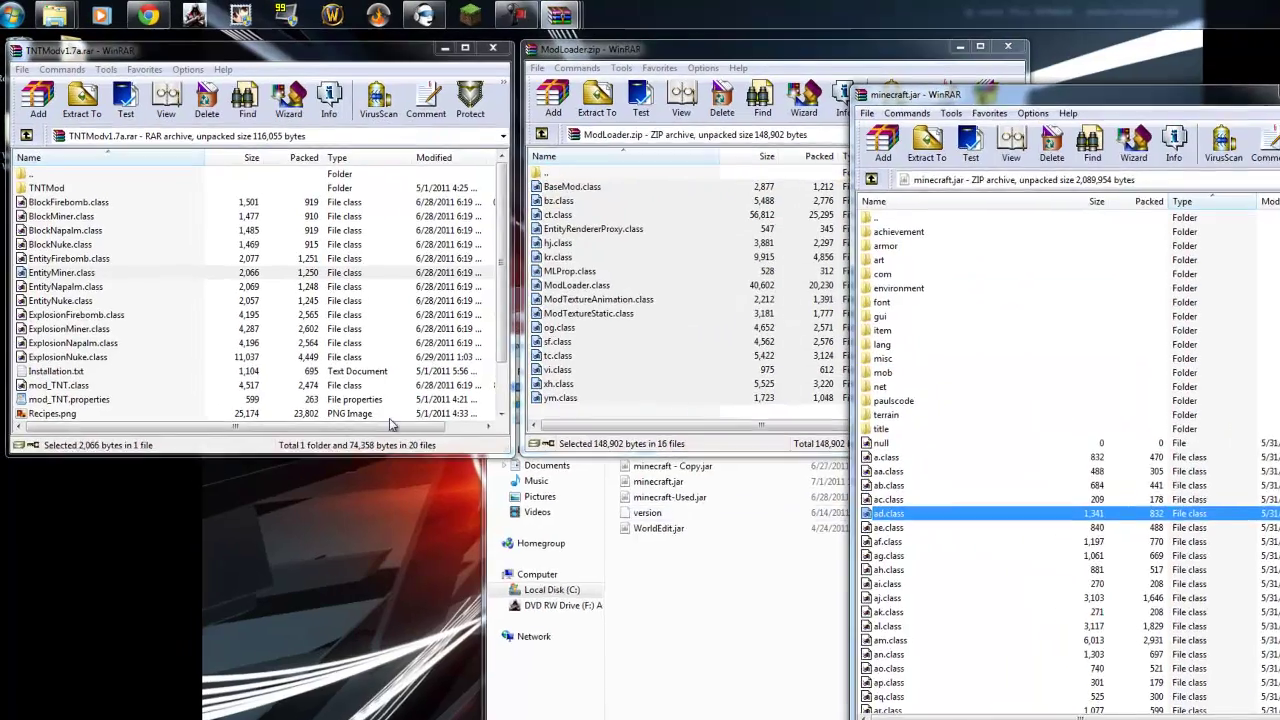
- Select the TNTMod folder through ExplosionNuke.class, plus mod_TNT, RenderFirebomb, RenderMiner, RenderNapalm and RenderNuke
click(413, 463)
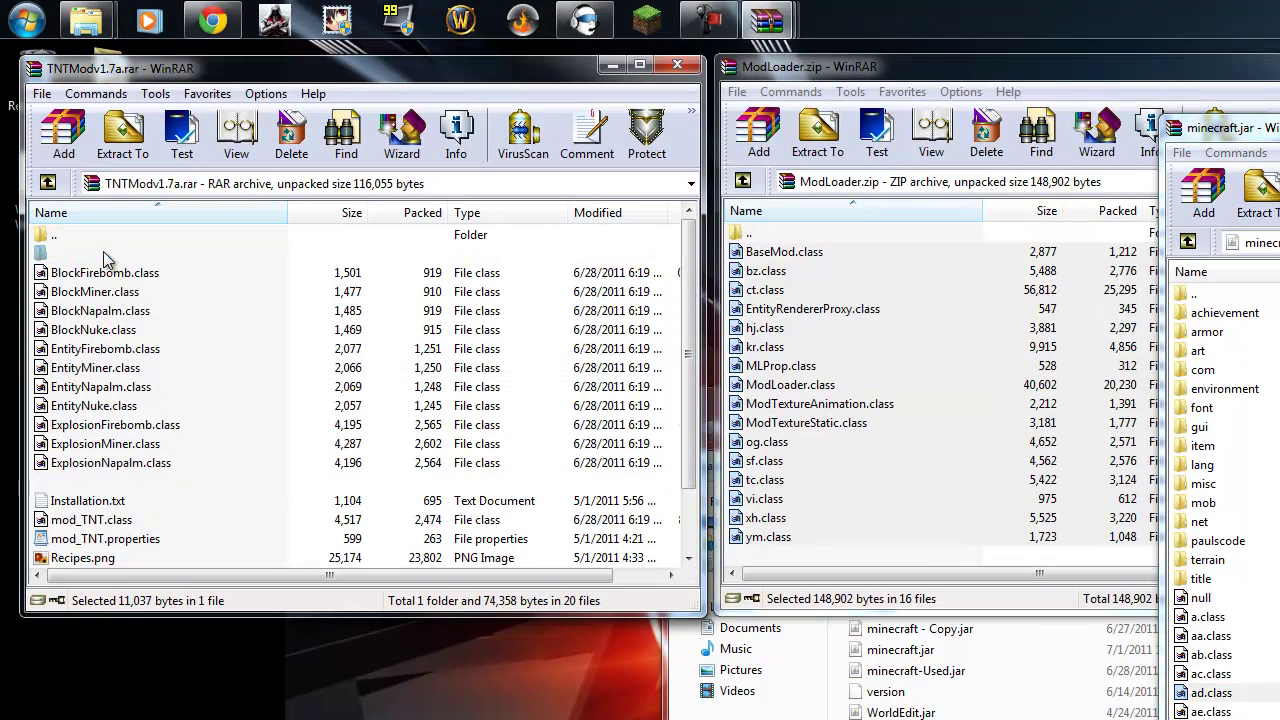
click(96, 240)
shift+click(104, 484)
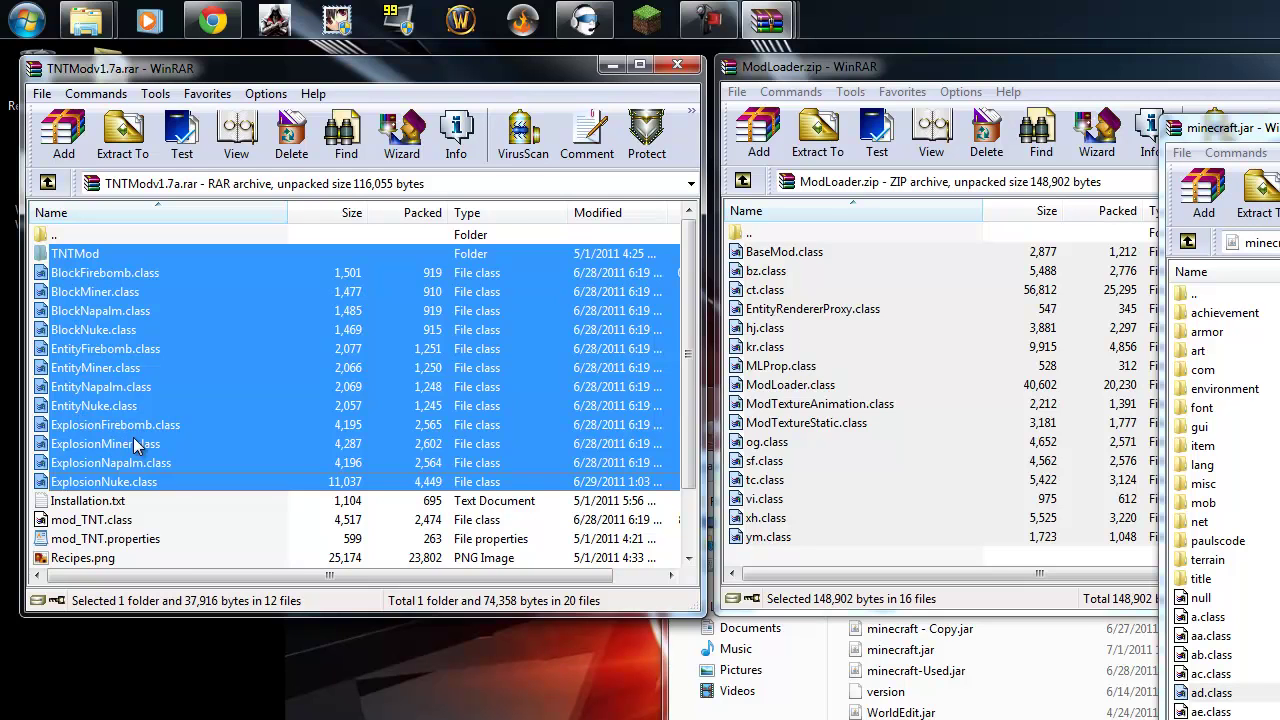
scroll(130, 445, down, 2)
ctrl+click(122, 446)
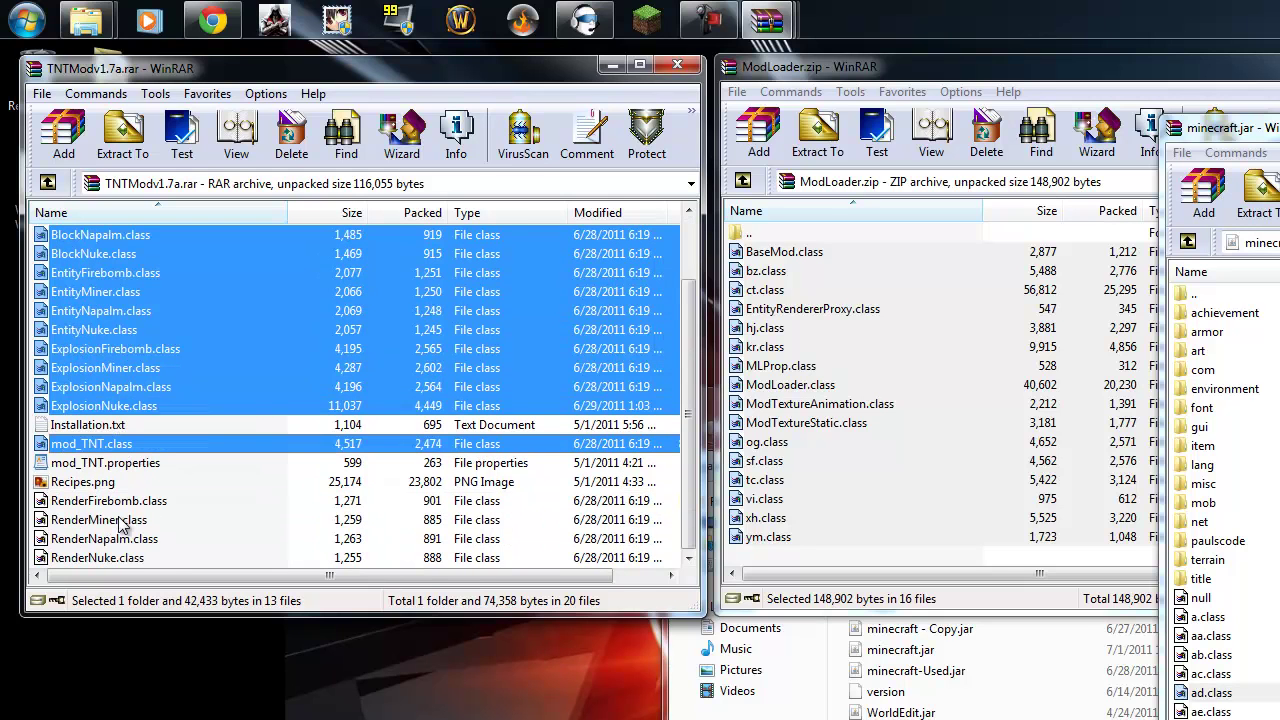
ctrl+click(124, 502)
ctrl+click(106, 521)
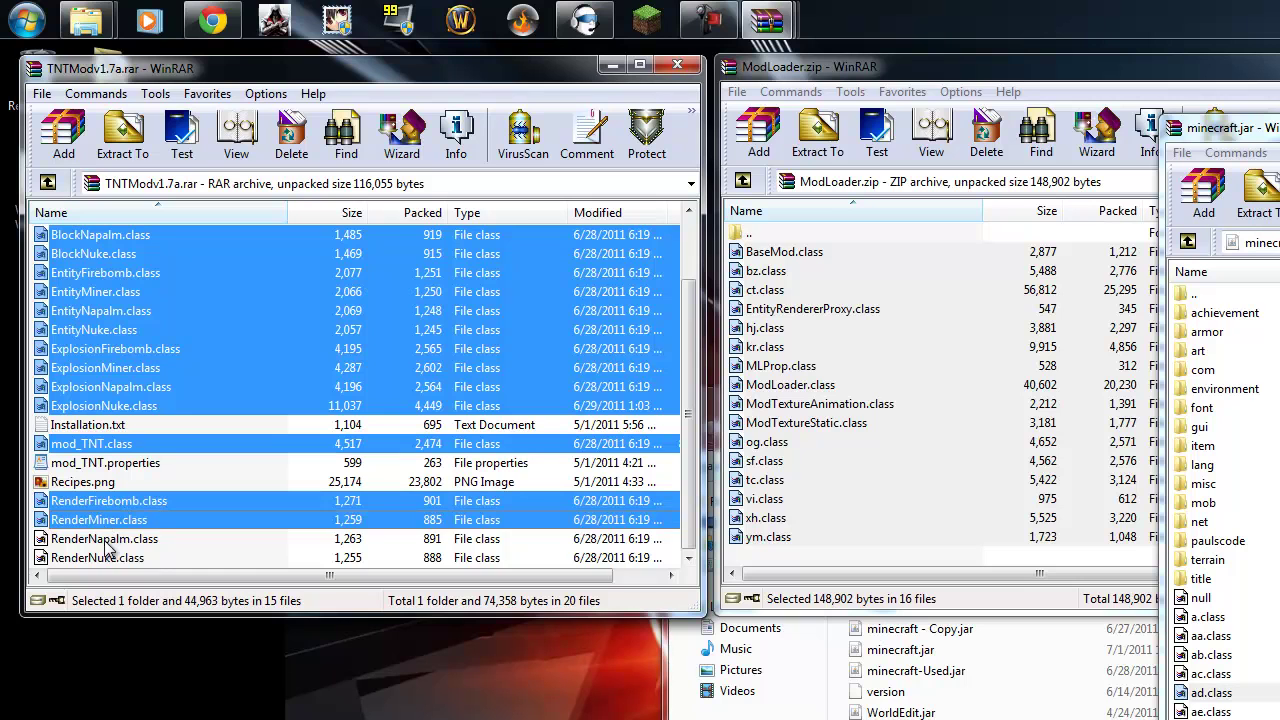
ctrl+click(107, 540)
ctrl+click(110, 558)
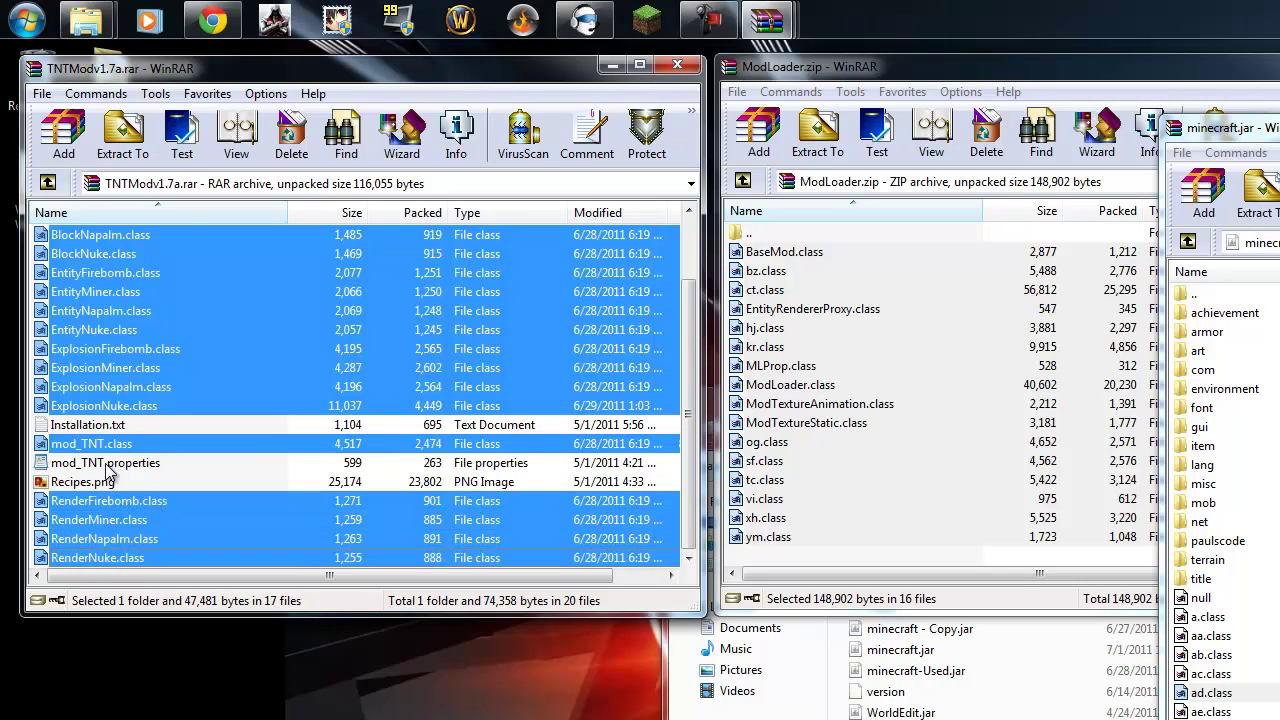
scroll(112, 420, up, 2)
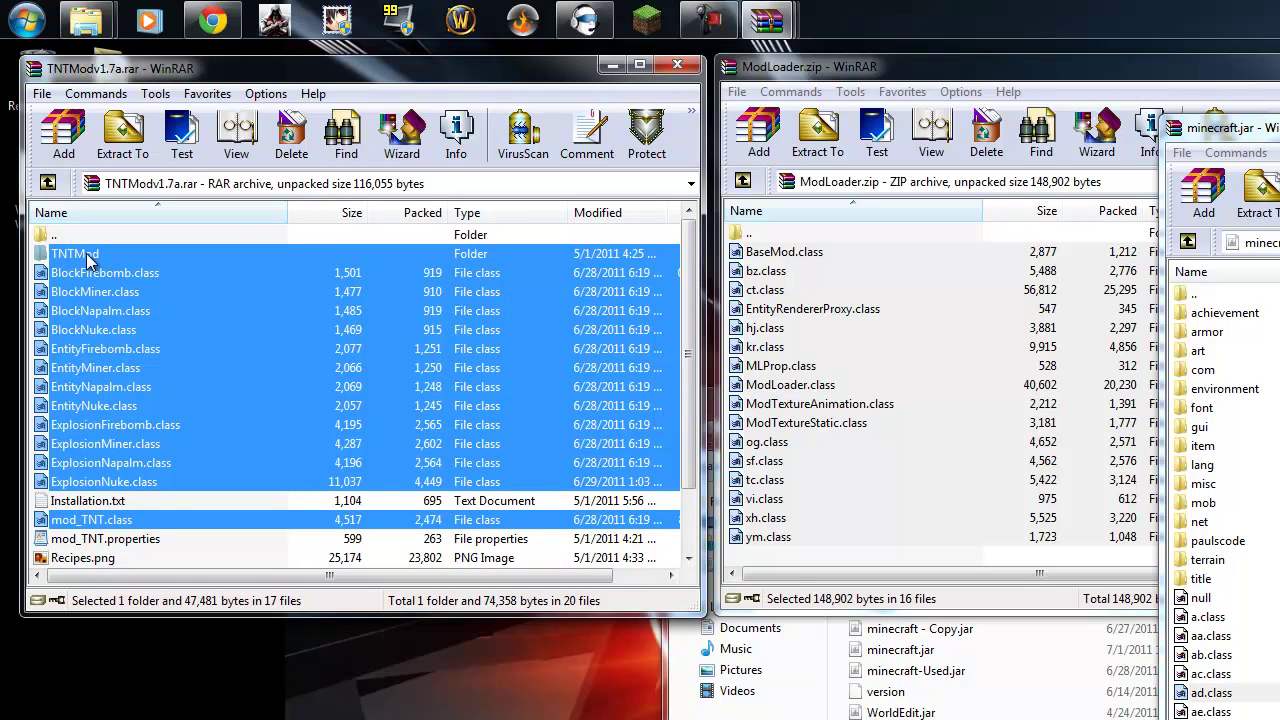
- Add the selected TNT mod files to minecraft.jar and confirm
drag(87, 258, 1279, 675)
scroll(95, 315, down, 2)
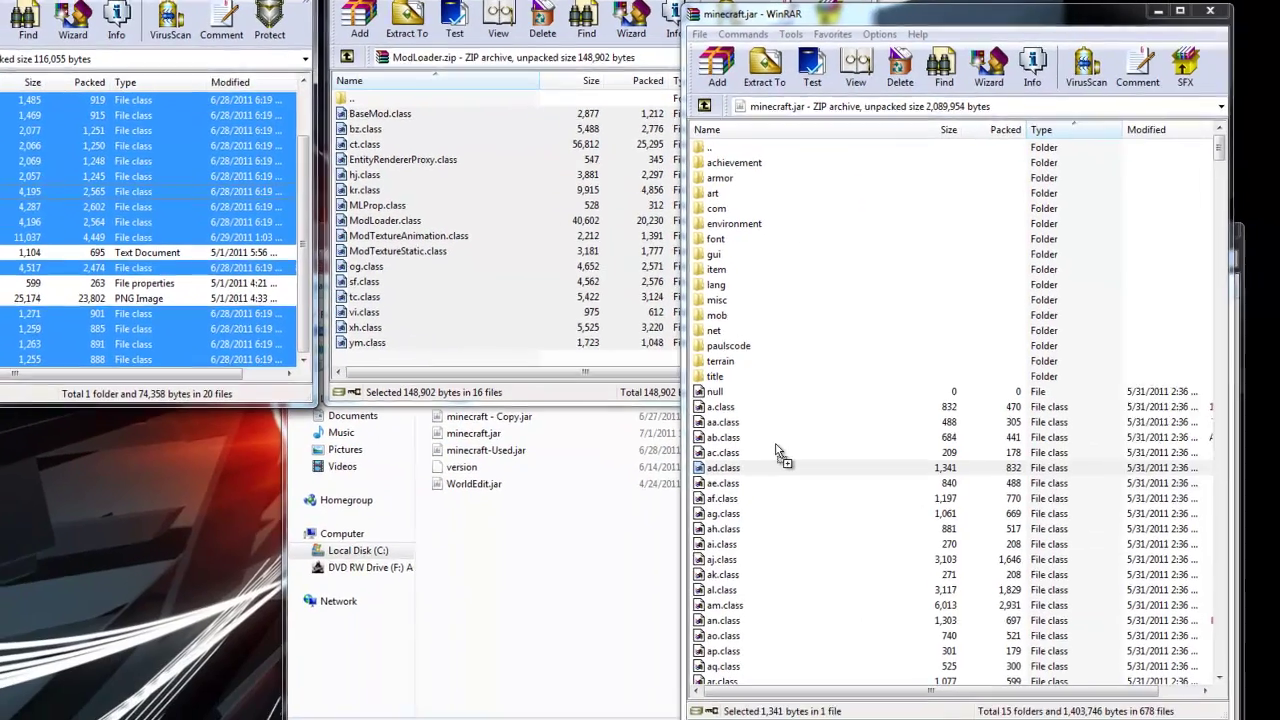
drag(775, 449, 768, 445)
click(938, 500)
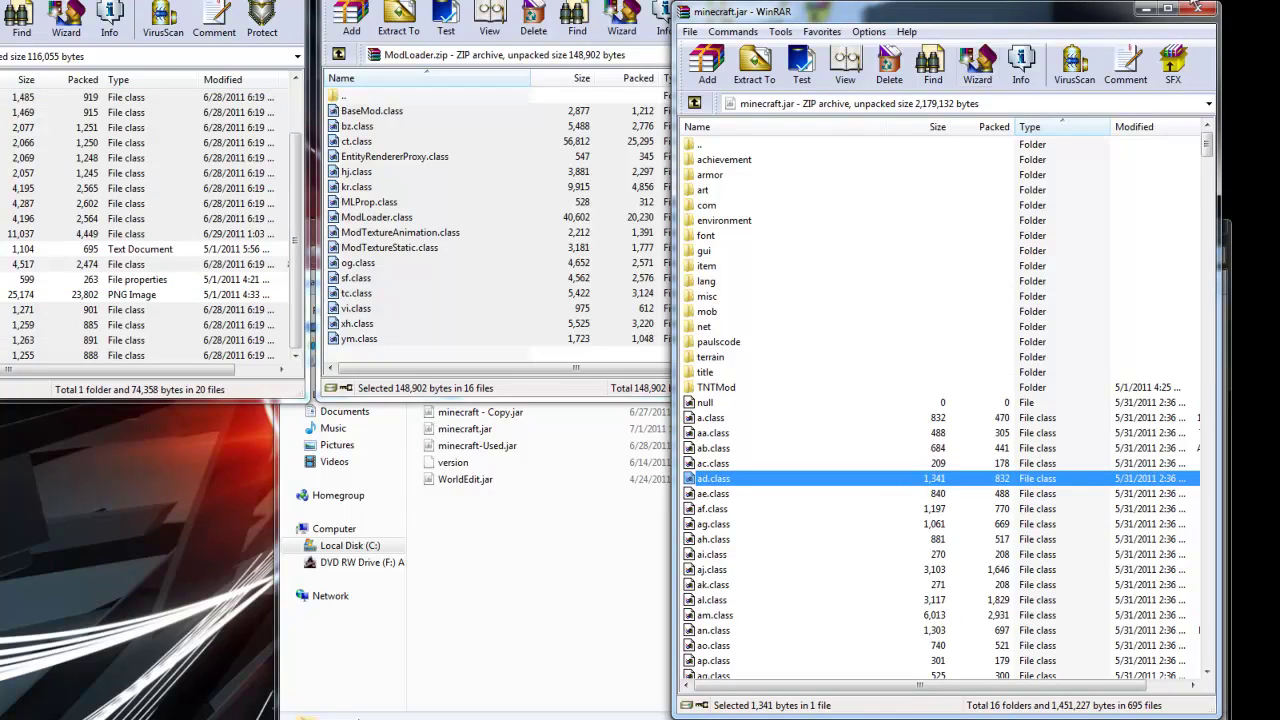
- Close minecraft.jar and return the Explorer window from bin to the .minecraft folder
key(alt+F4)
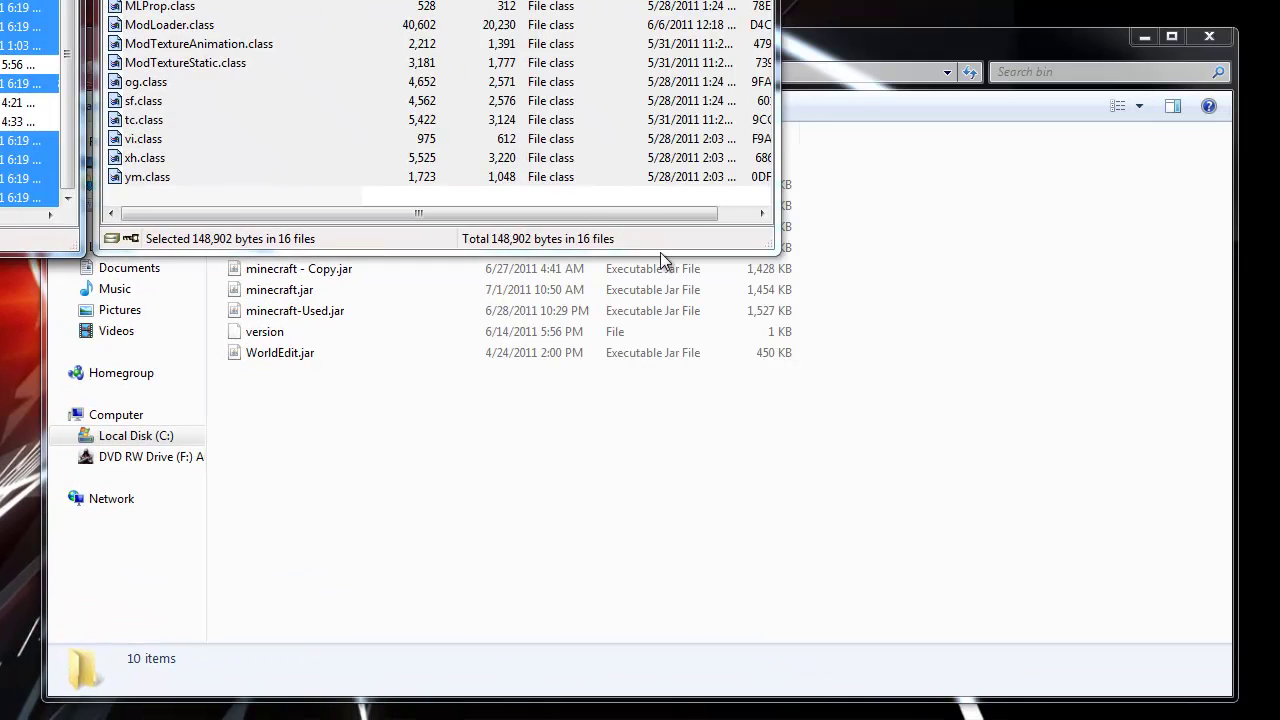
click(743, 372)
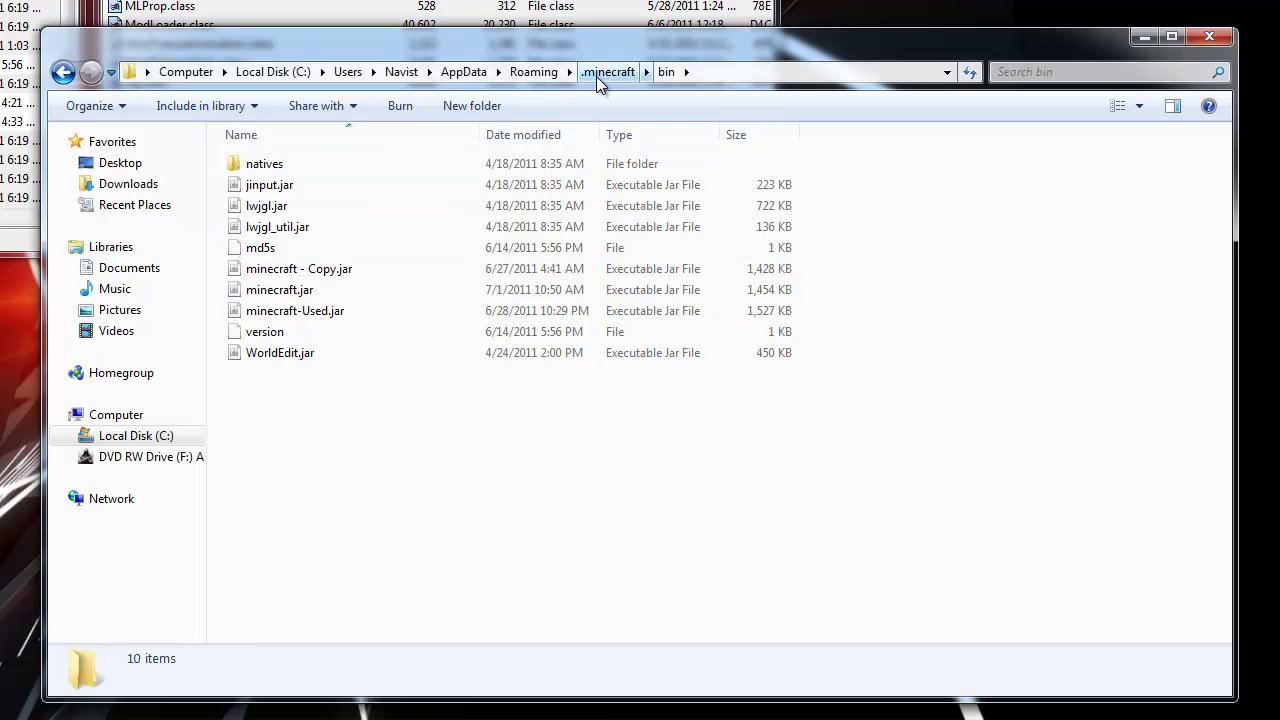
click(62, 72)
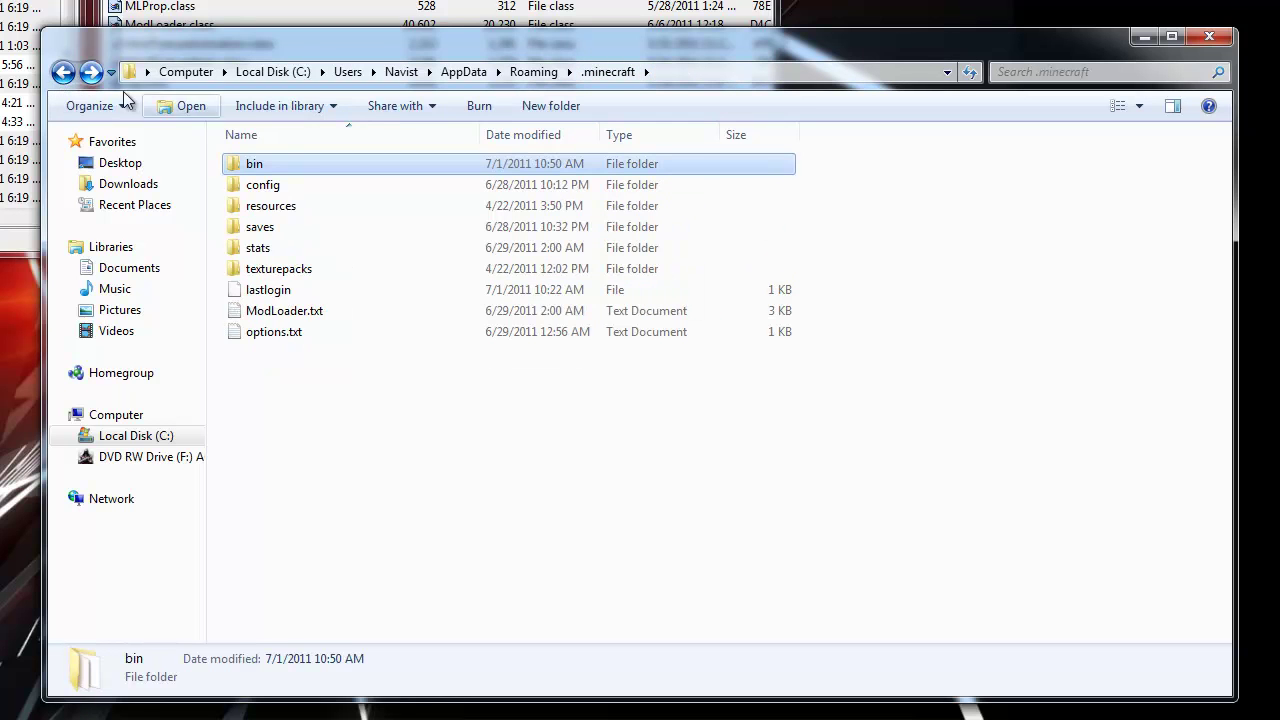
click(419, 472)
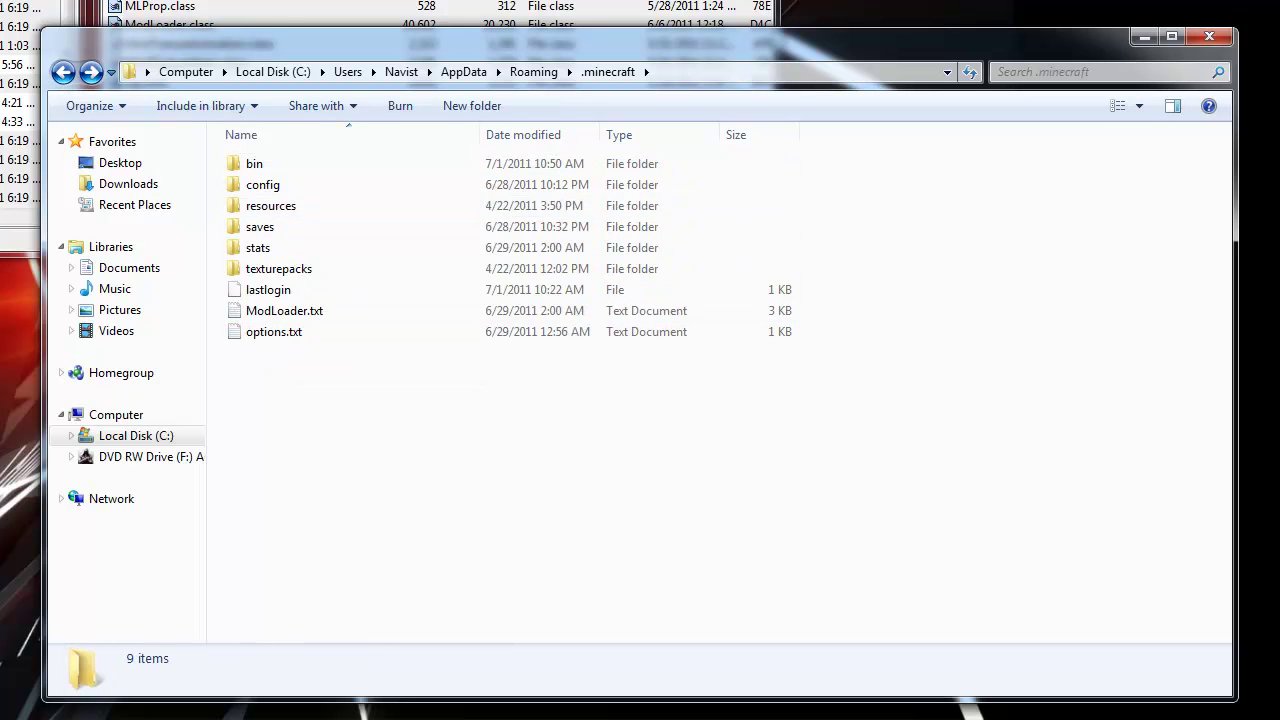
key(alt+Tab)
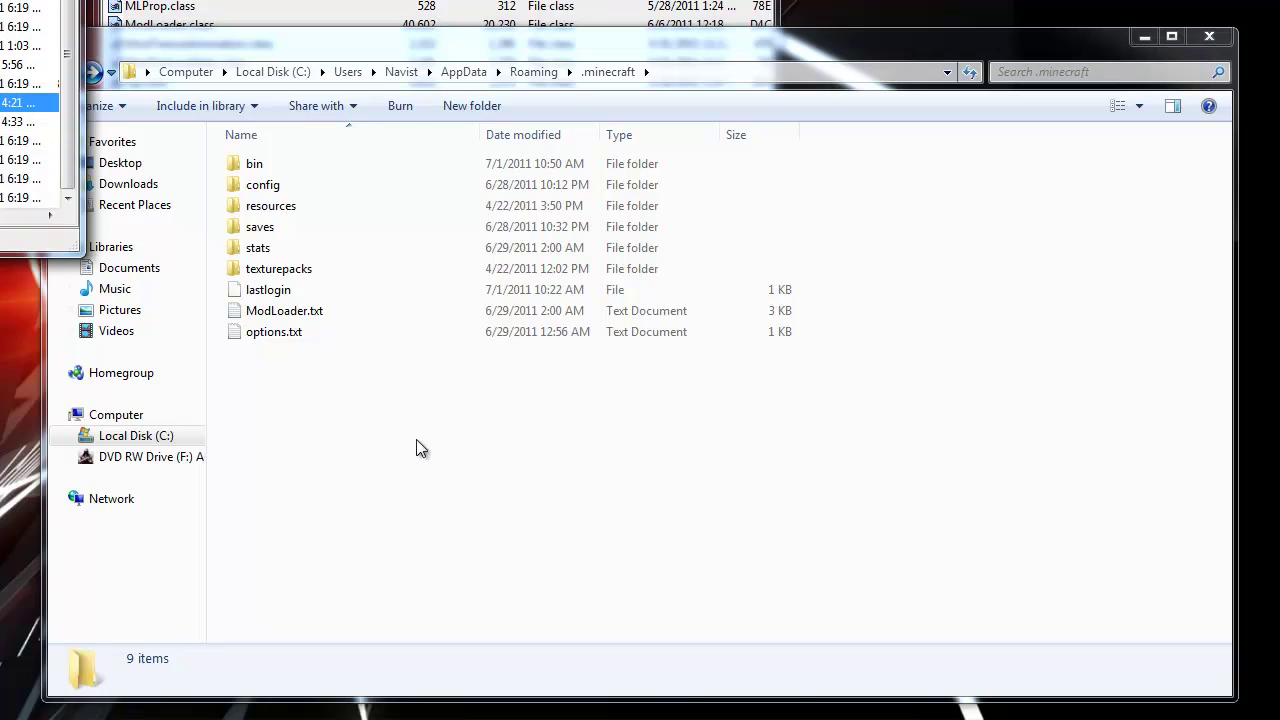
click(315, 397)
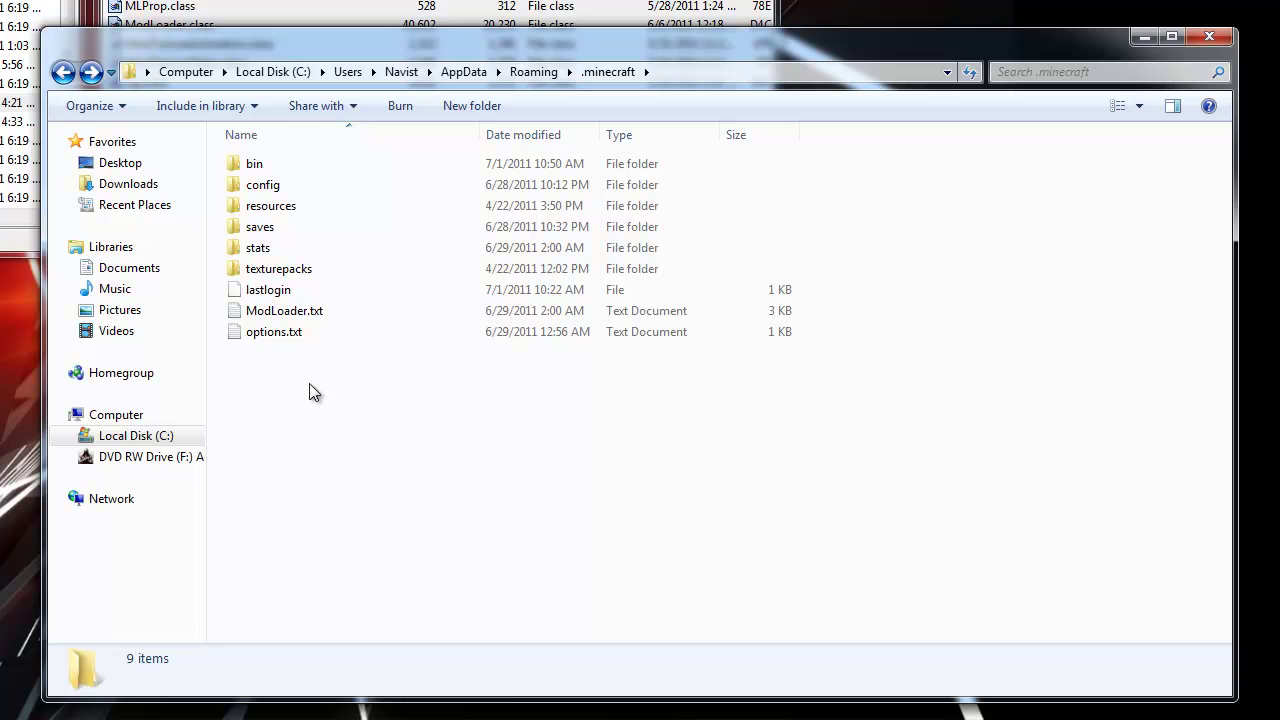
- Create a new folder named mods in .minecraft and open it
right_click(309, 383)
mouse_move(448, 637)
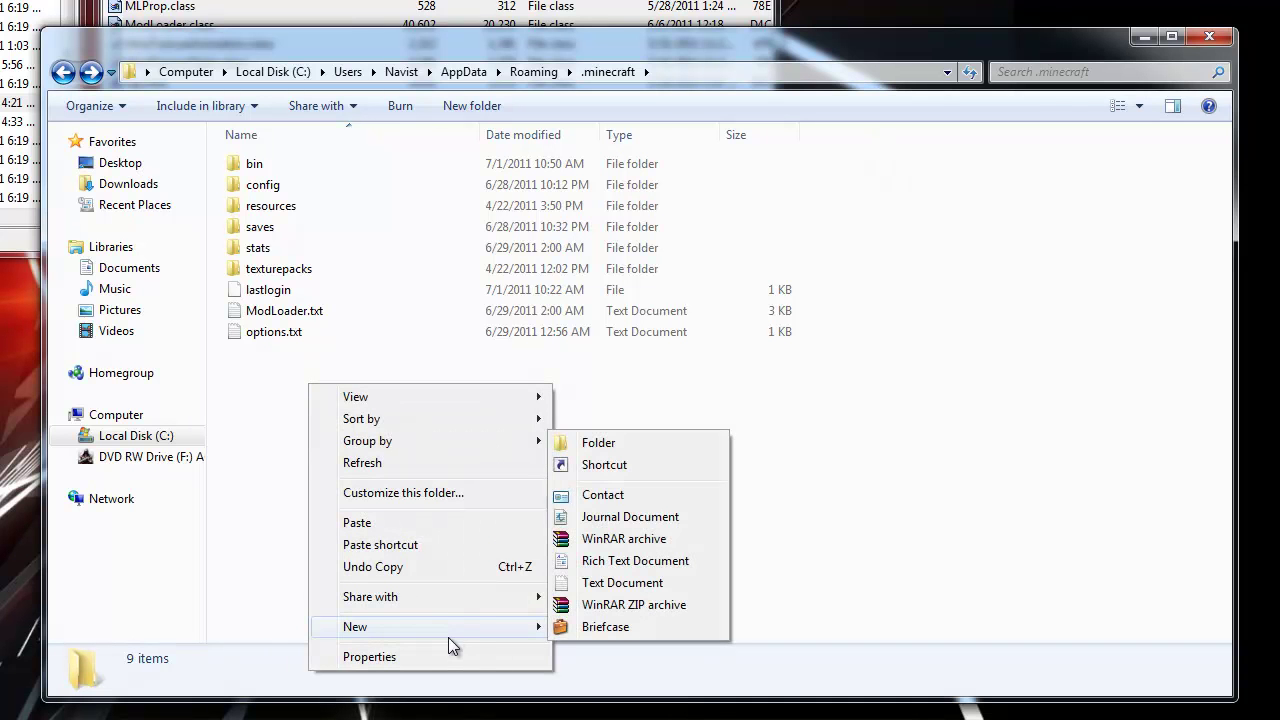
click(655, 450)
text(mods)
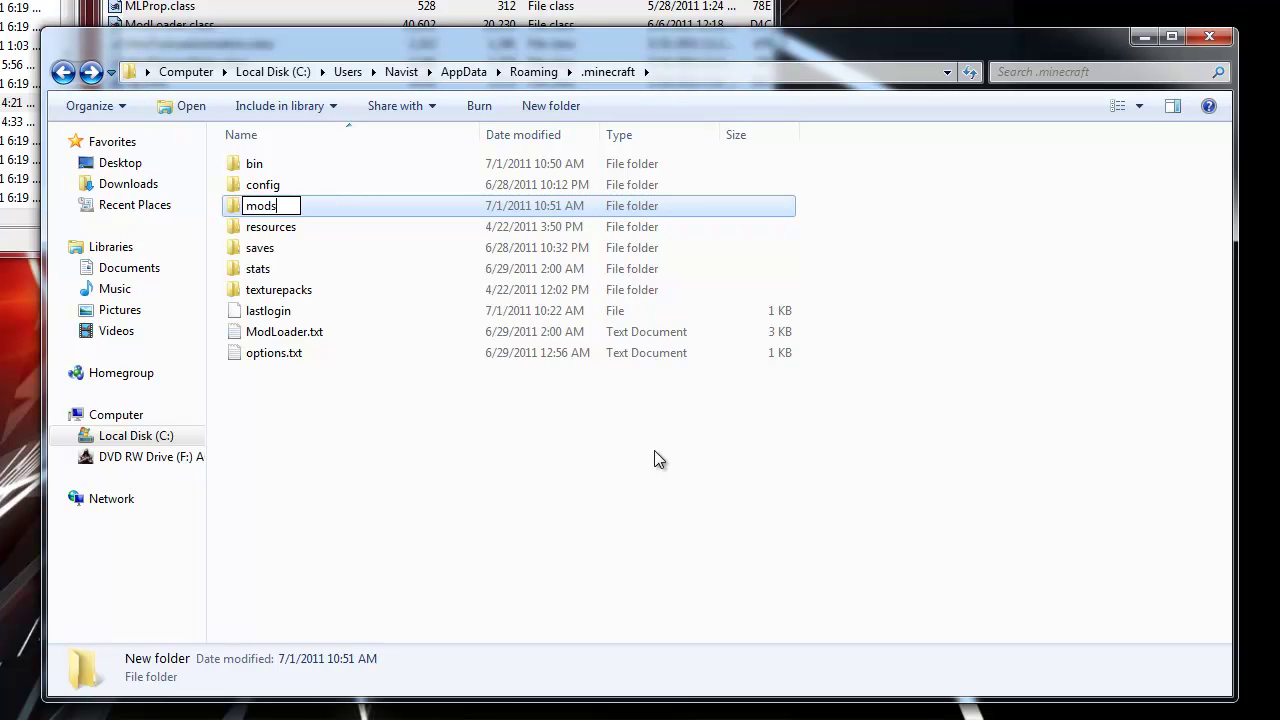
key(Return)
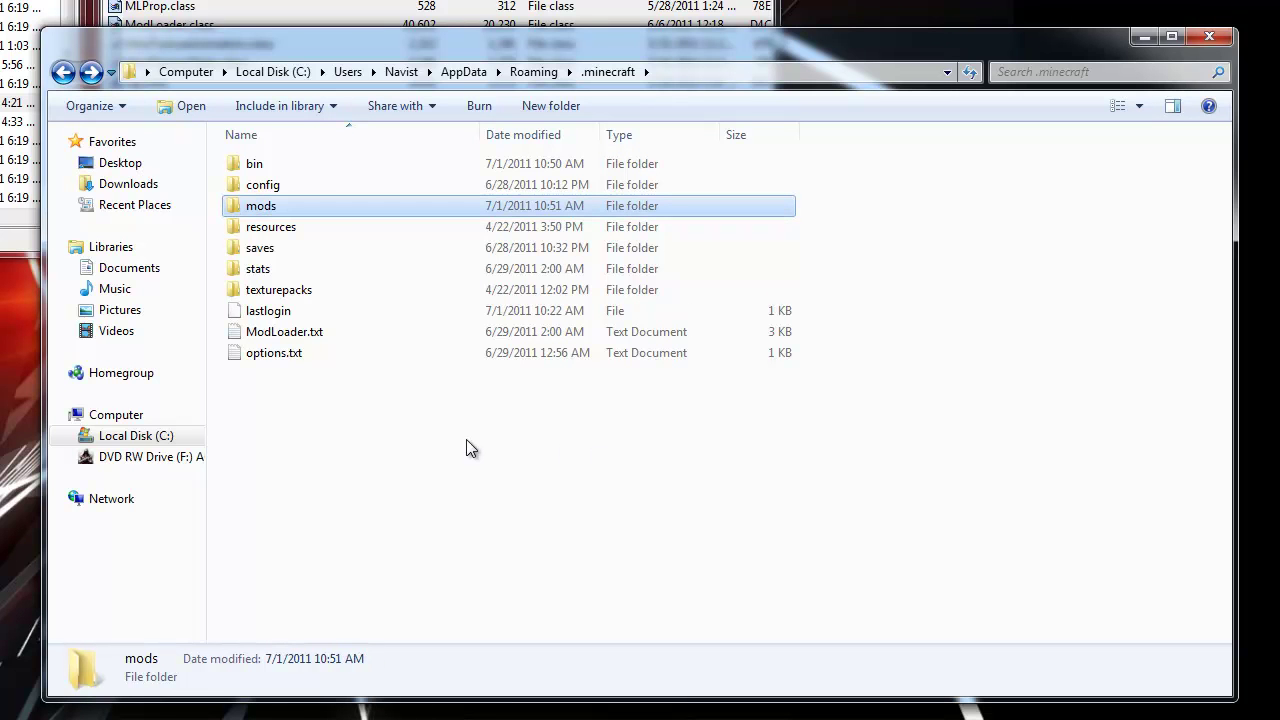
key(Return)
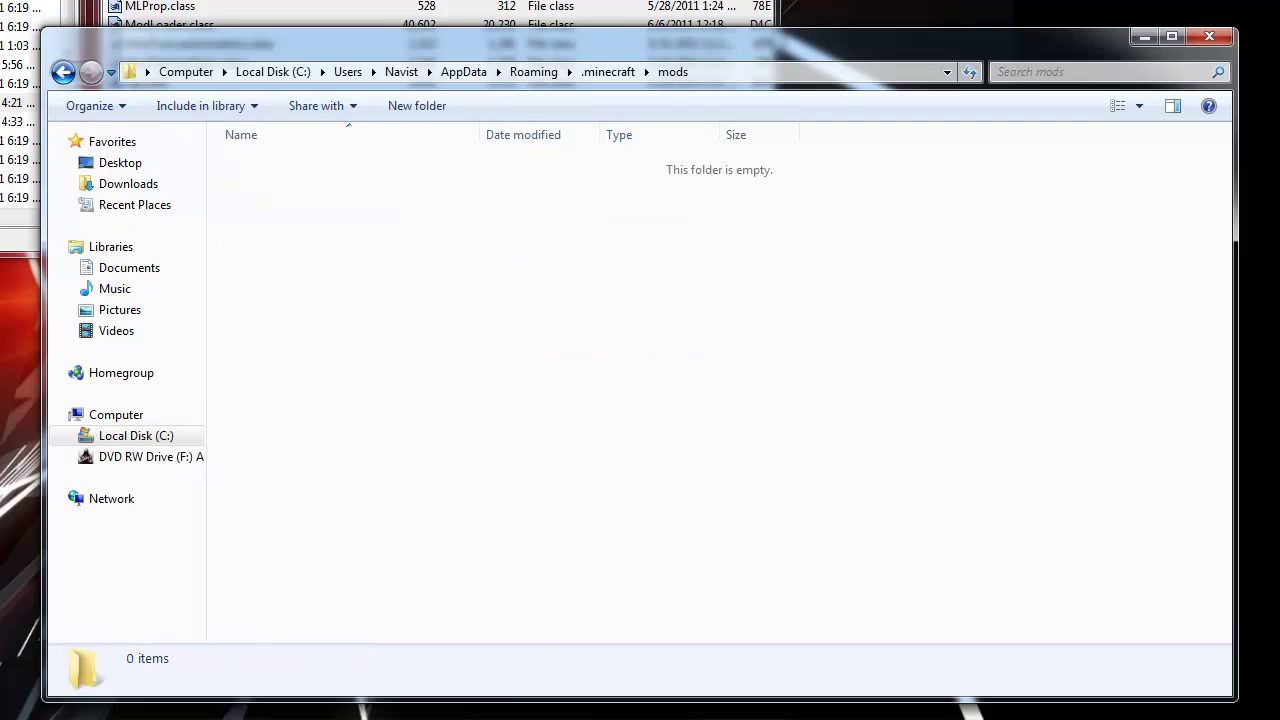
- Copy mod_TNT.properties from the TNT archive into mods, then go back to .minecraft
drag(560, 36, 1160, 383)
drag(110, 456, 1030, 641)
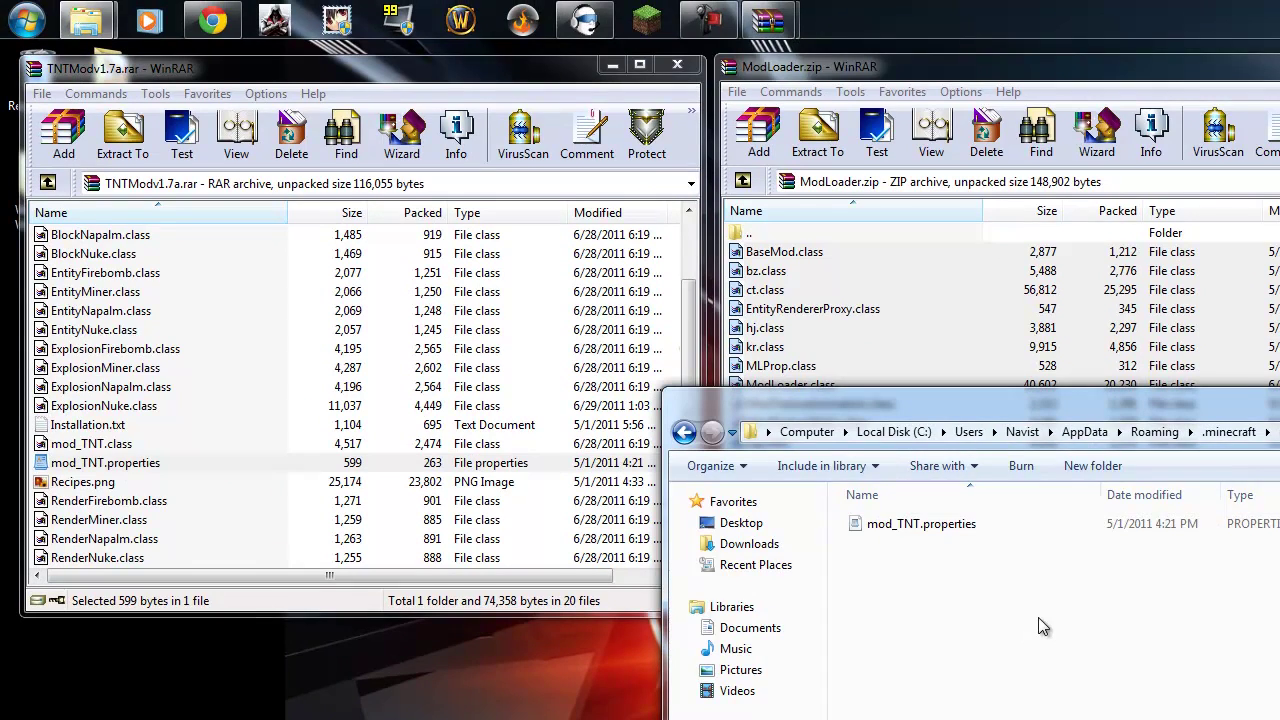
key(BackSpace)
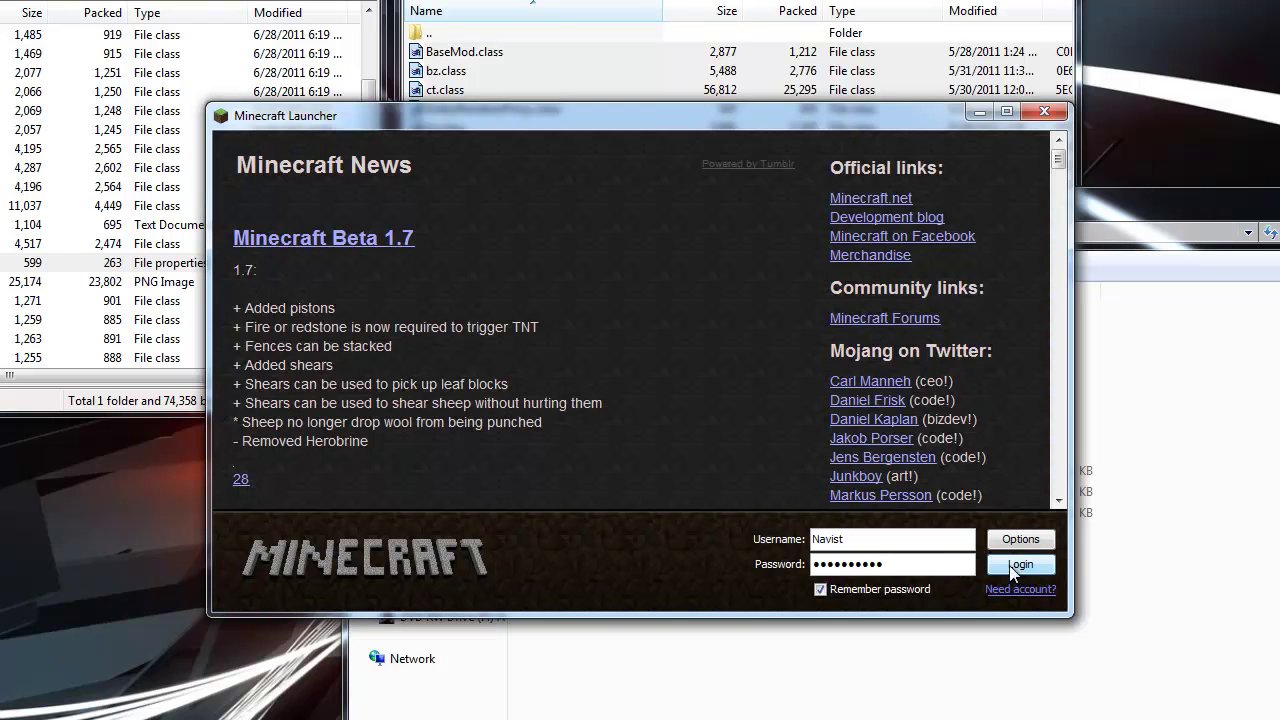
- Log in without updating and load the World Destruction singleplayer world
click(1010, 568)
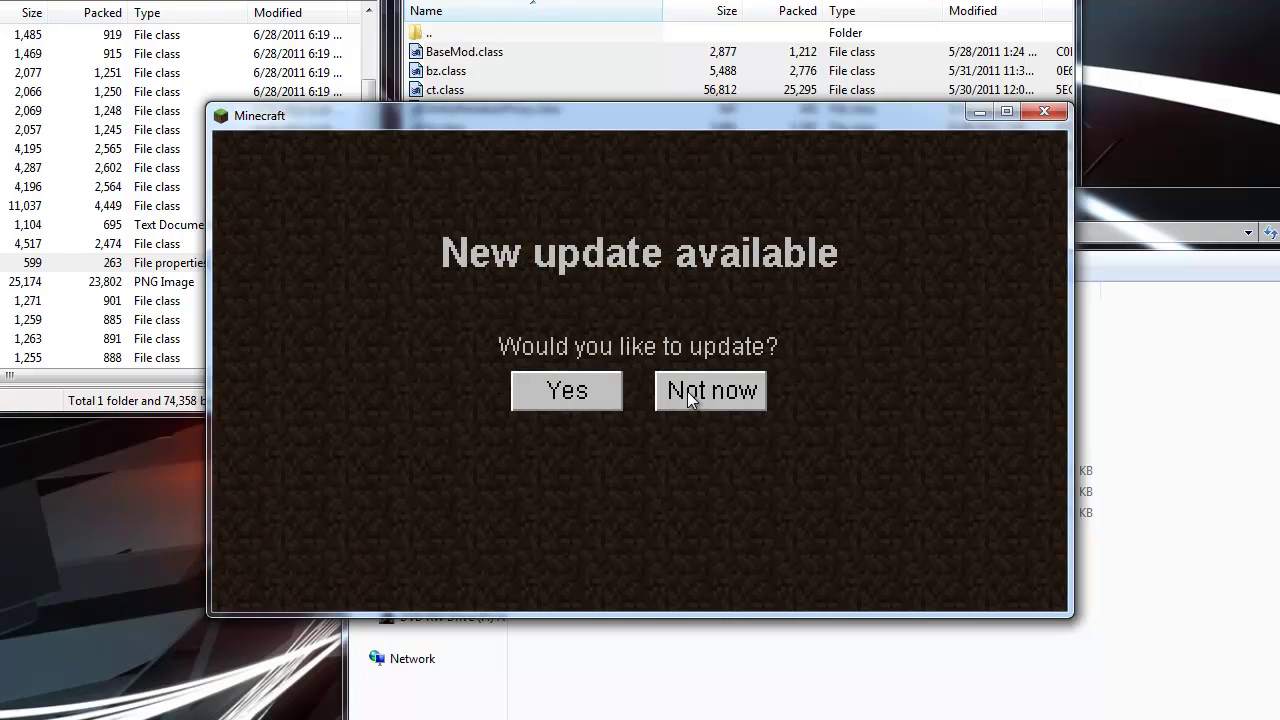
click(687, 391)
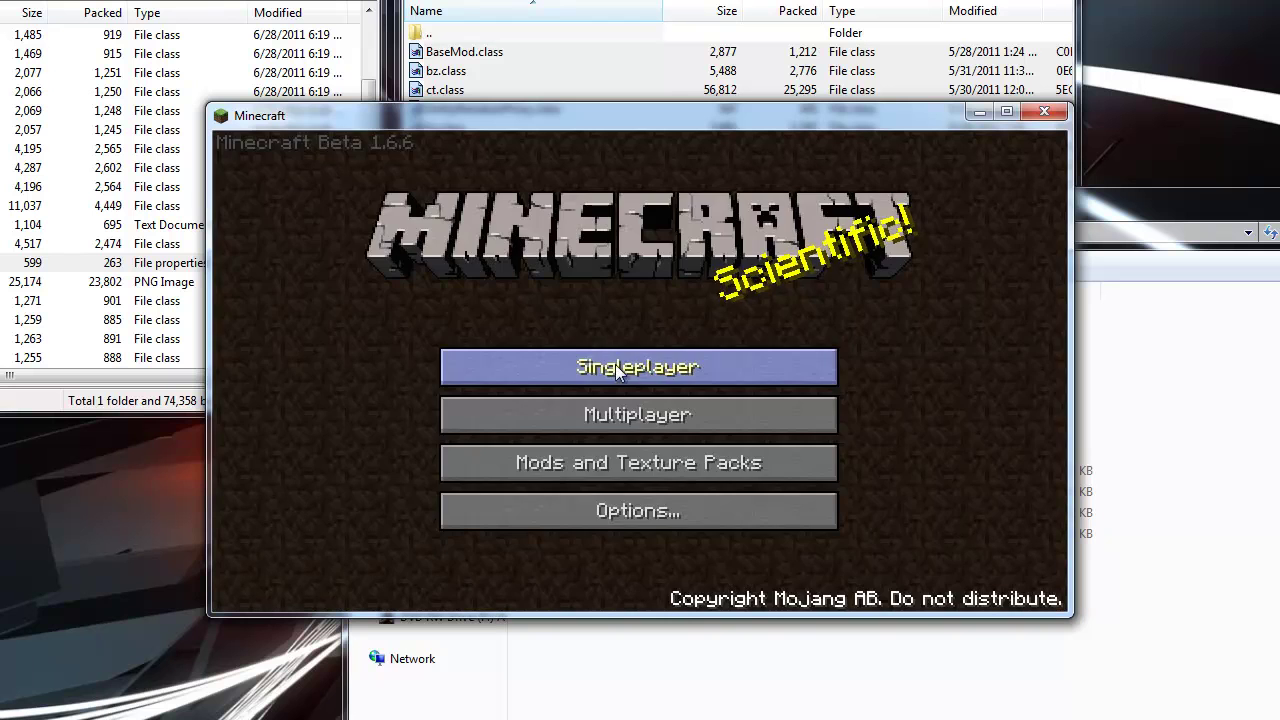
click(615, 364)
click(771, 355)
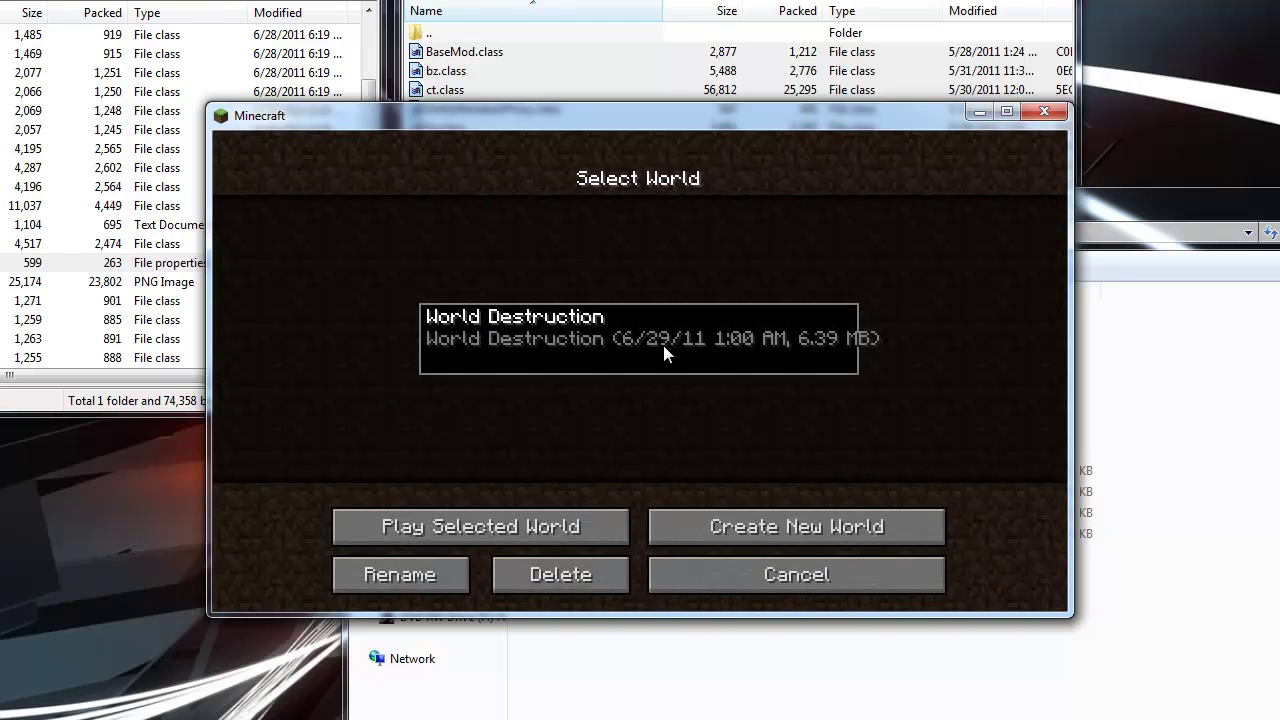
click(530, 528)
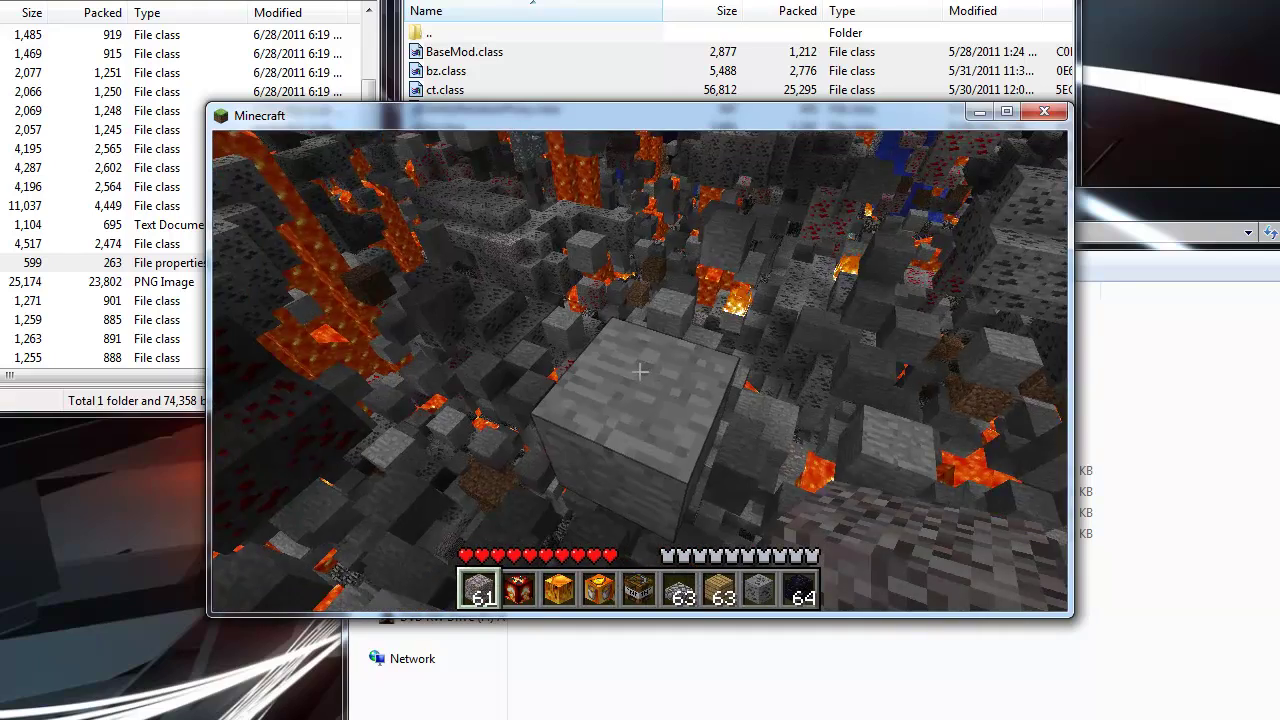
- Look over the nuke-blasted craters, then pause the game
scroll(640, 371, down, 1)
scroll(640, 371, down, 1)
scroll(640, 371, down, 2)
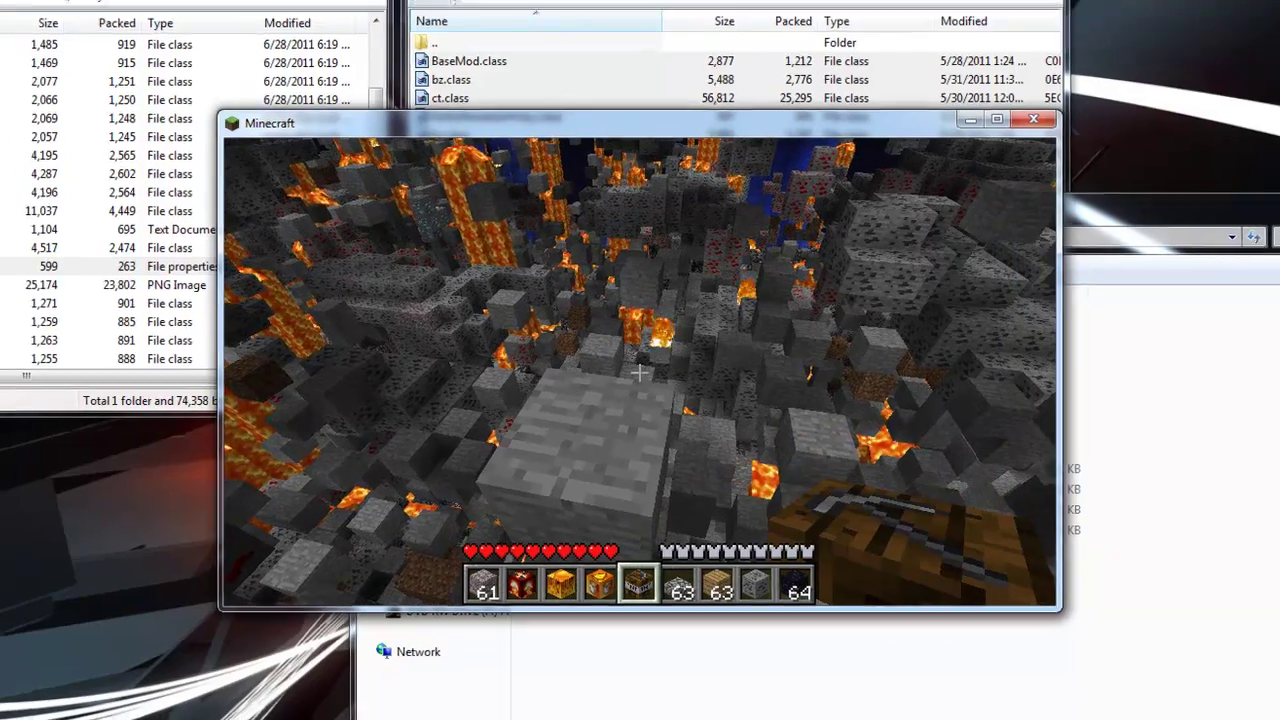
key(Escape)
- Save and quit to the title screen, close Minecraft, and return to Chrome
click(640, 479)
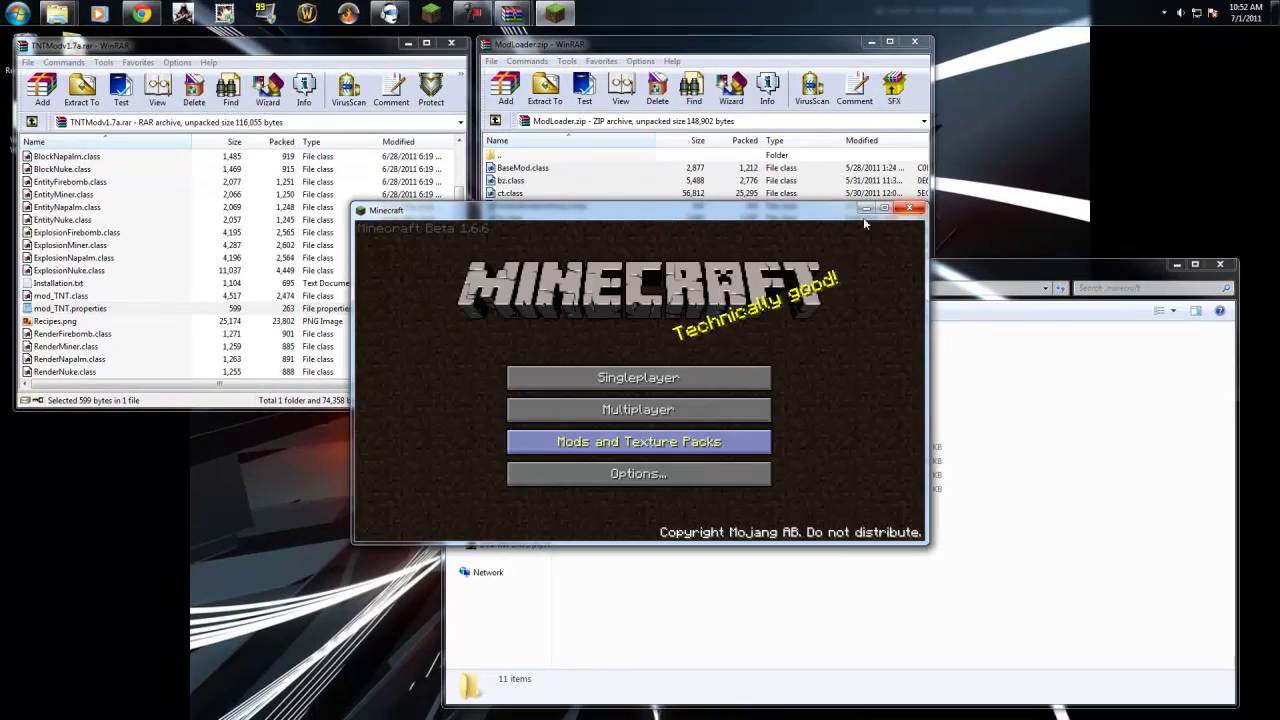
click(909, 208)
click(138, 13)
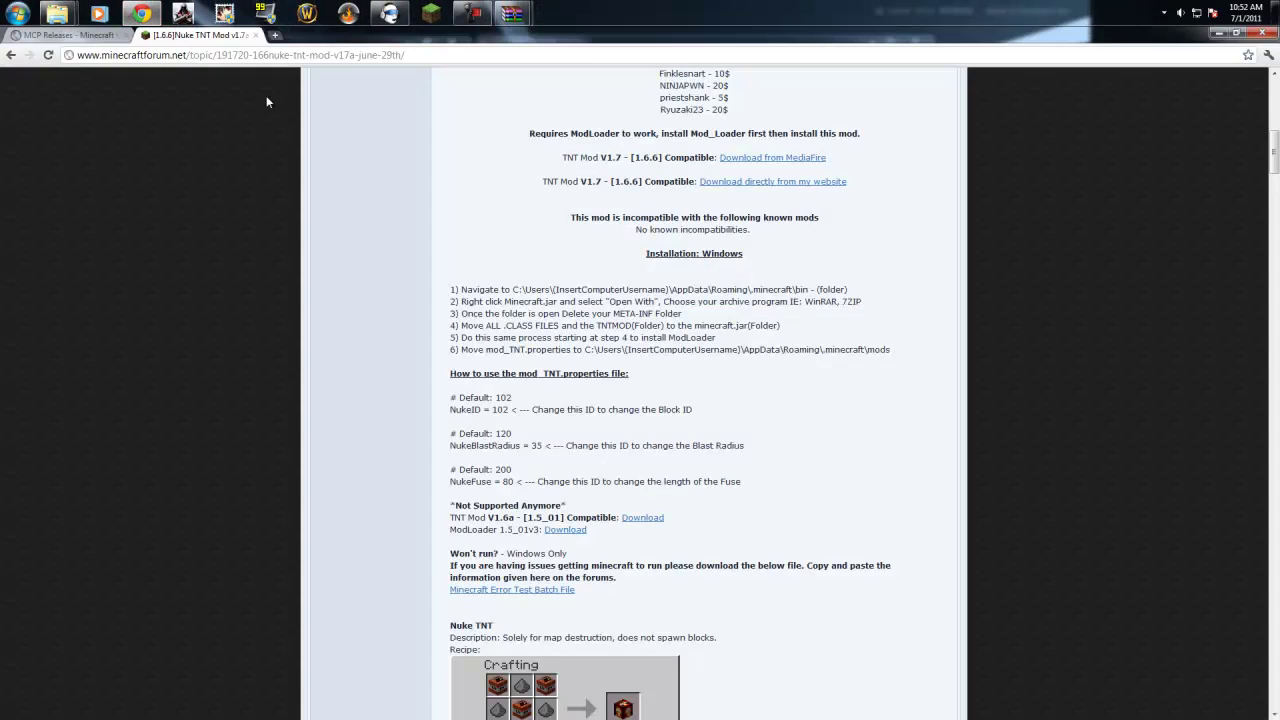
- Scroll the Nuke TNT Mod v1.7a thread back up to the poll and original post
scroll(463, 230, up, 5)
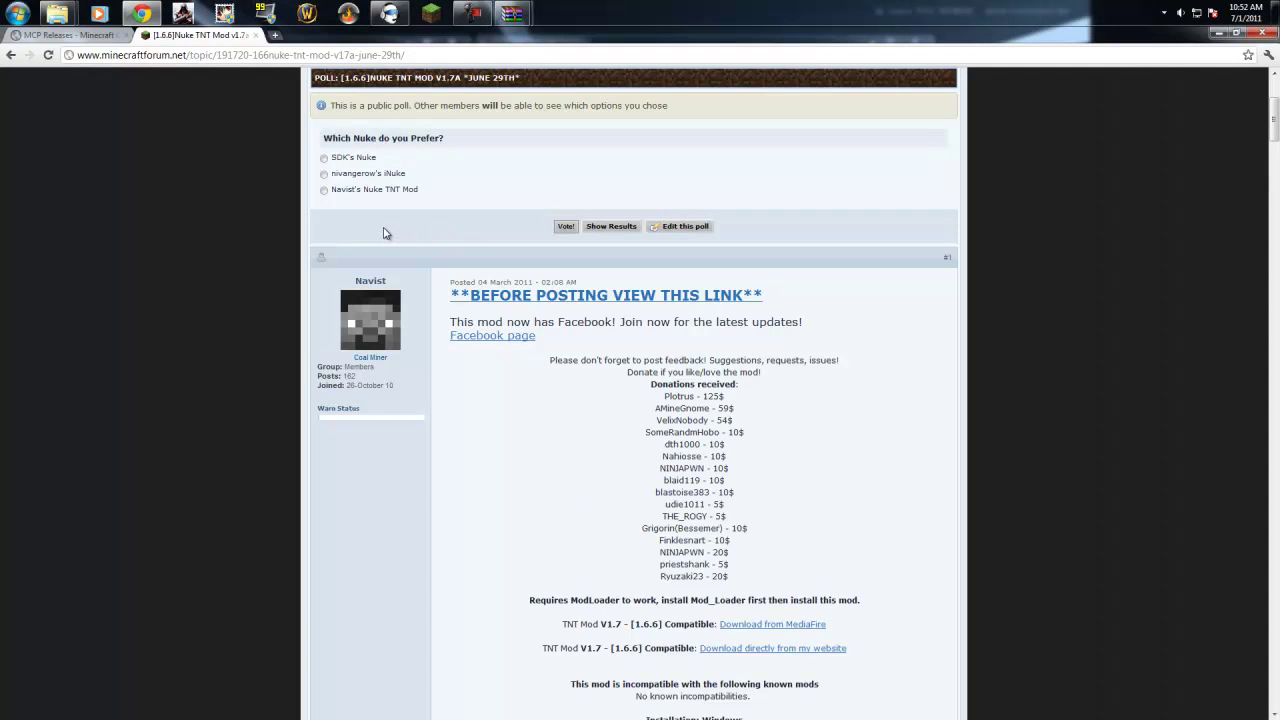
scroll(158, 246, down, 1)
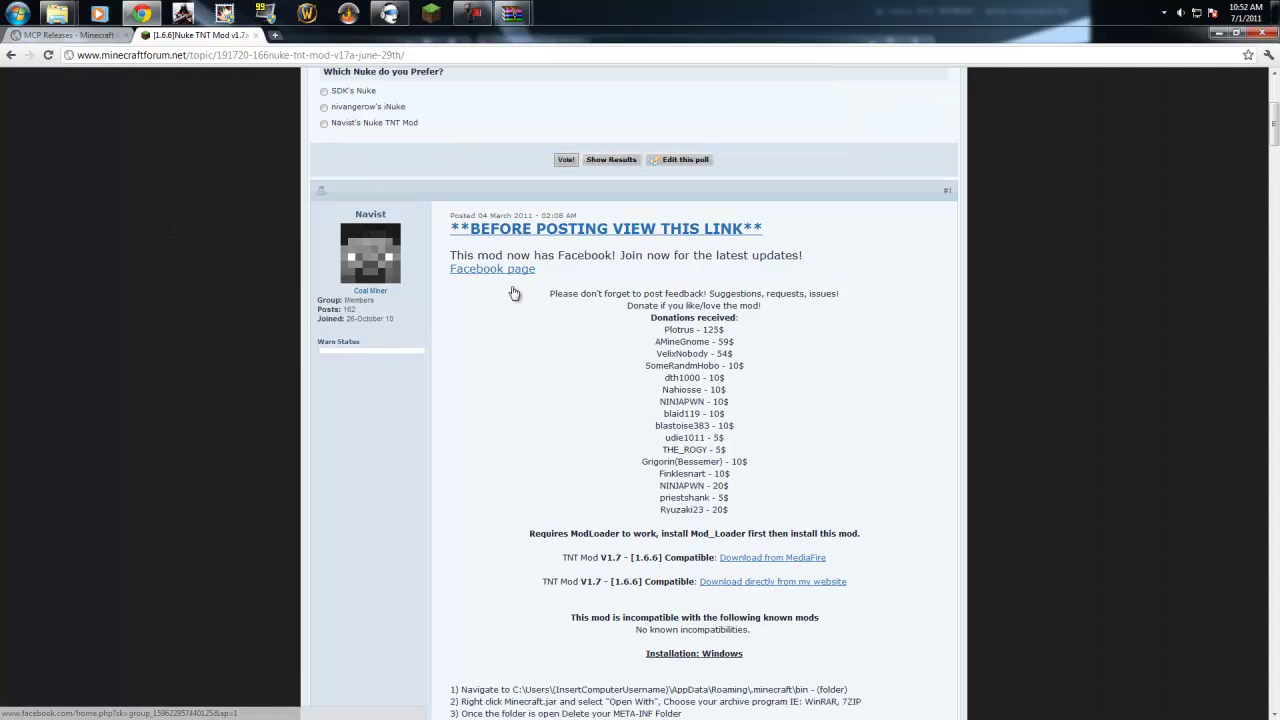
drag(550, 272, 441, 270)
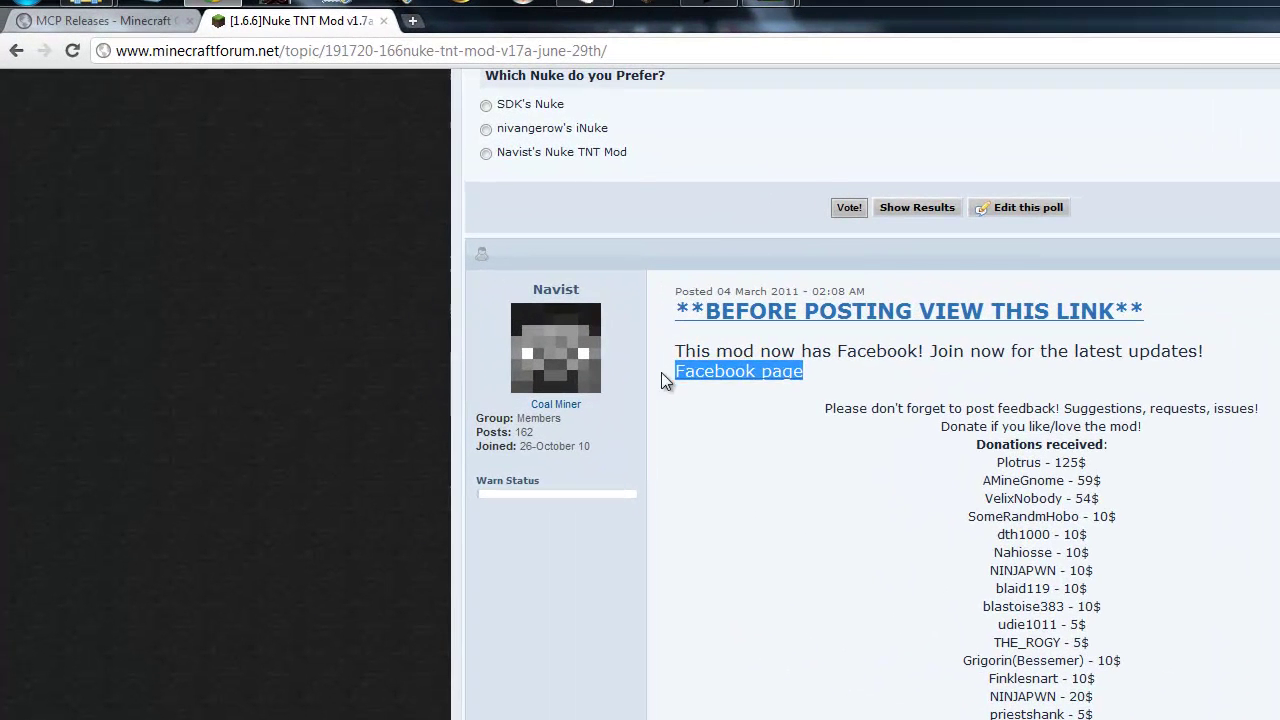
click(928, 438)
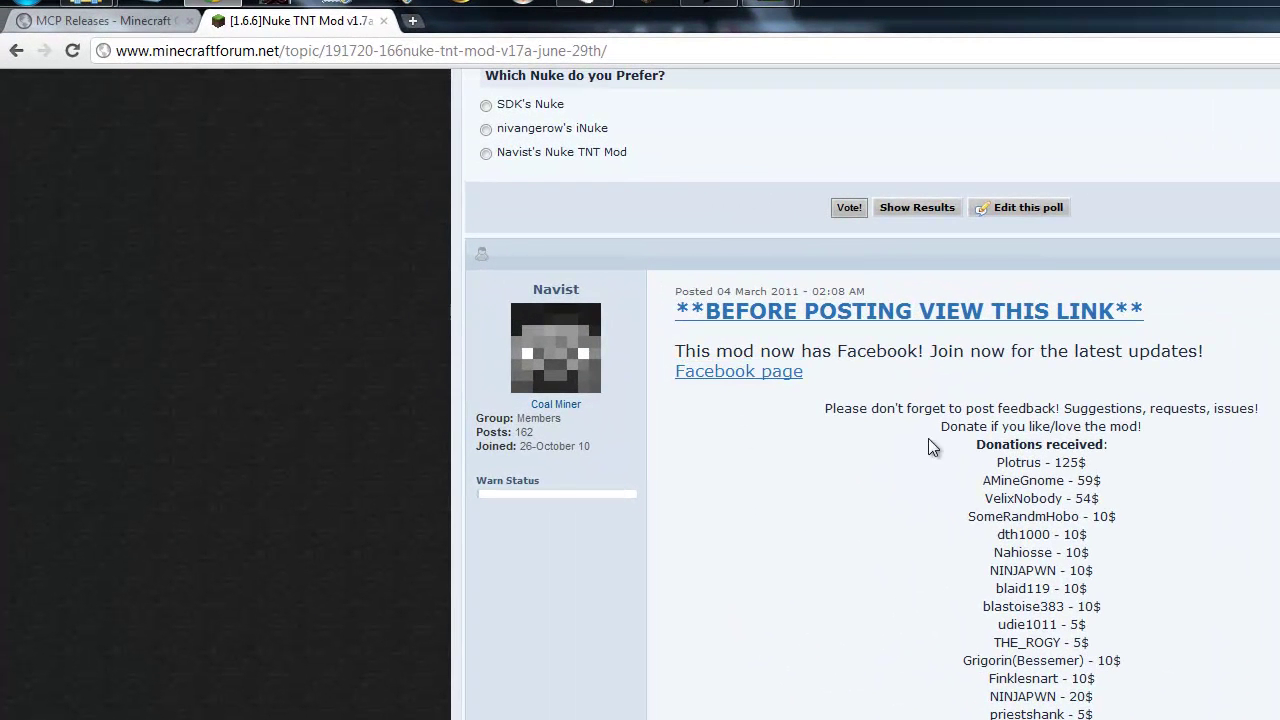